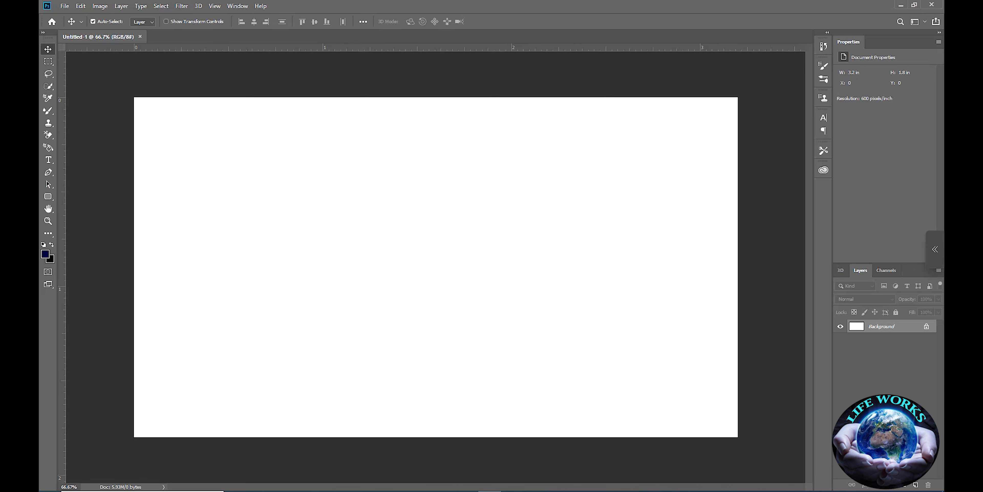
left_click(64, 6)
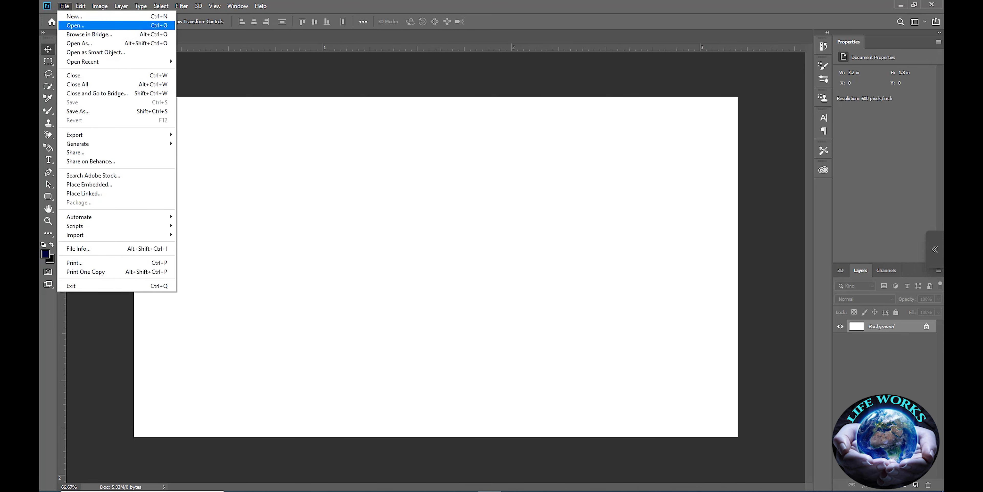
left_click(69, 24)
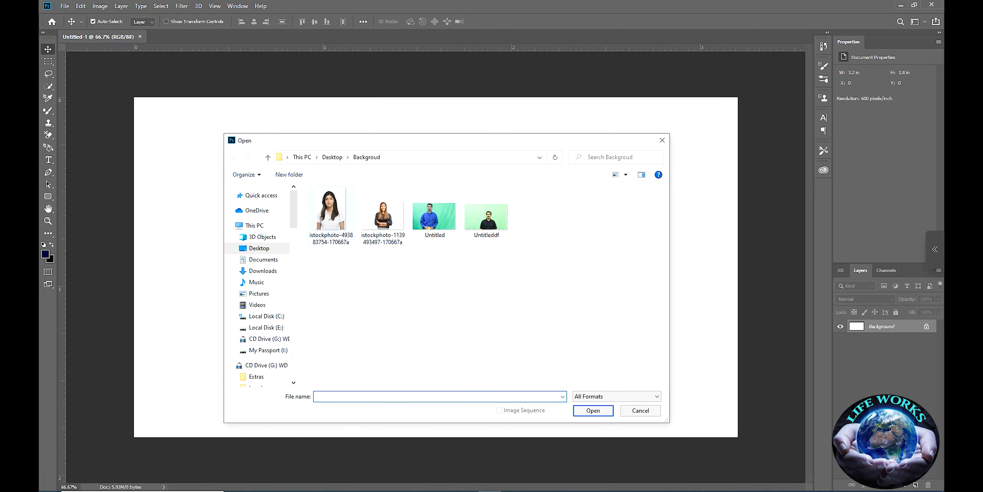
left_click(331, 216)
left_click(593, 410)
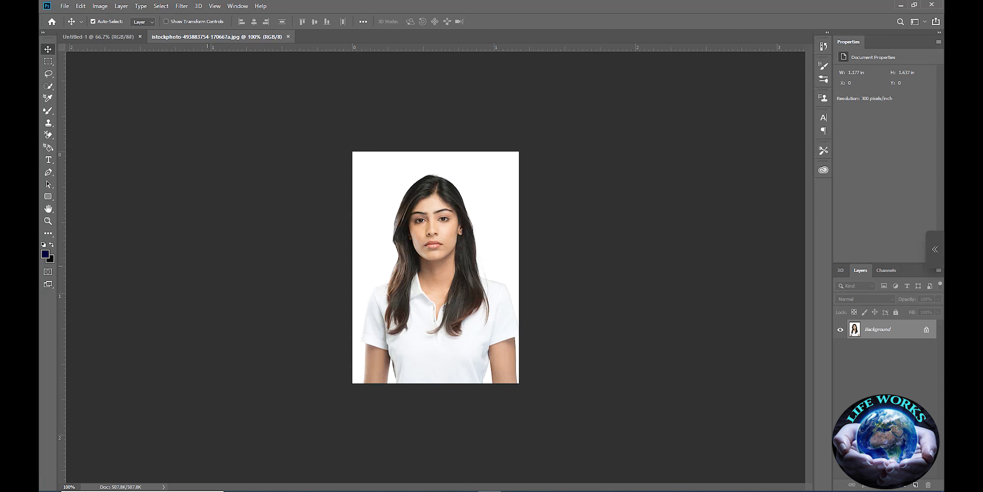
- Crop the portrait using W x H x Resolution at 1.5 in wide, 2 in high and 200 px/in
key("c")
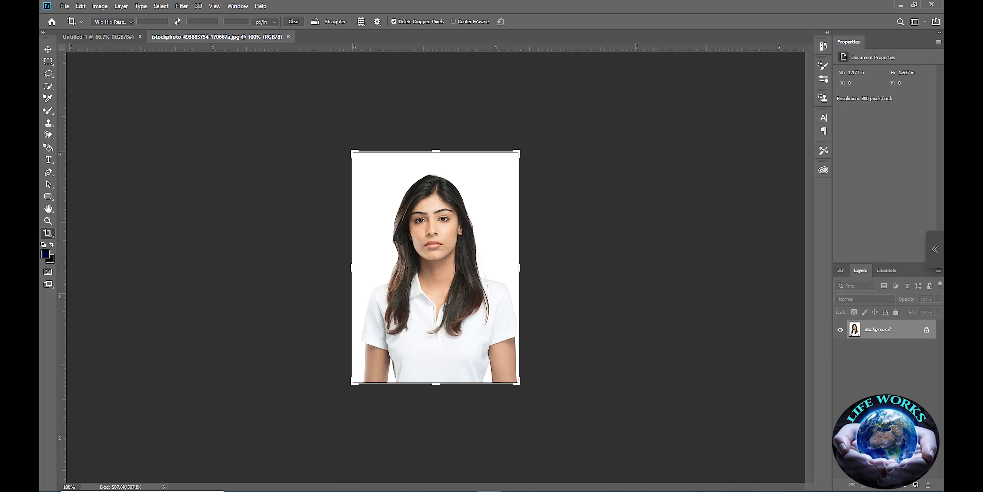
left_click(113, 22)
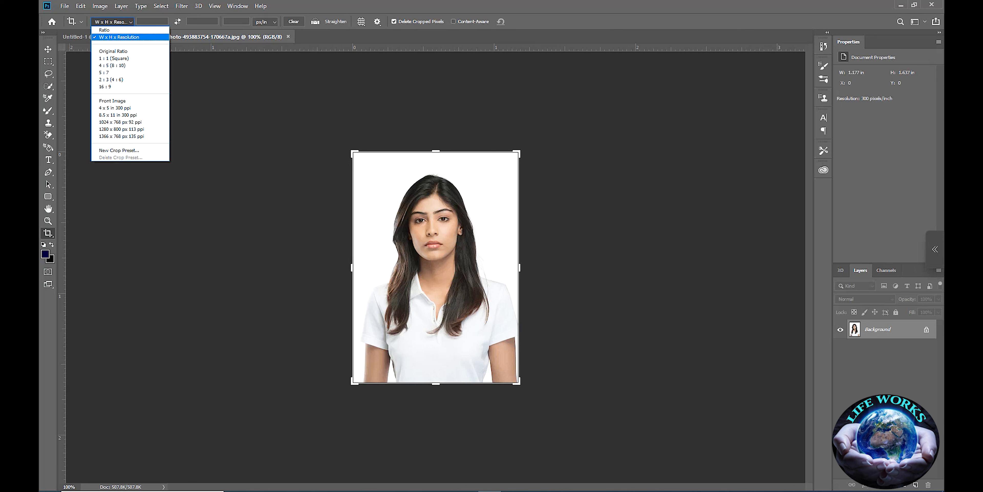
left_click(119, 37)
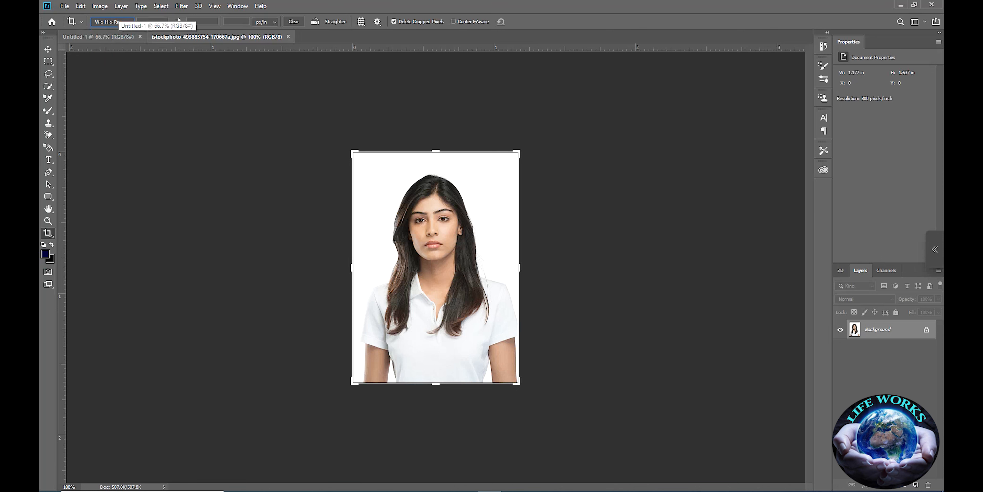
left_click(150, 21)
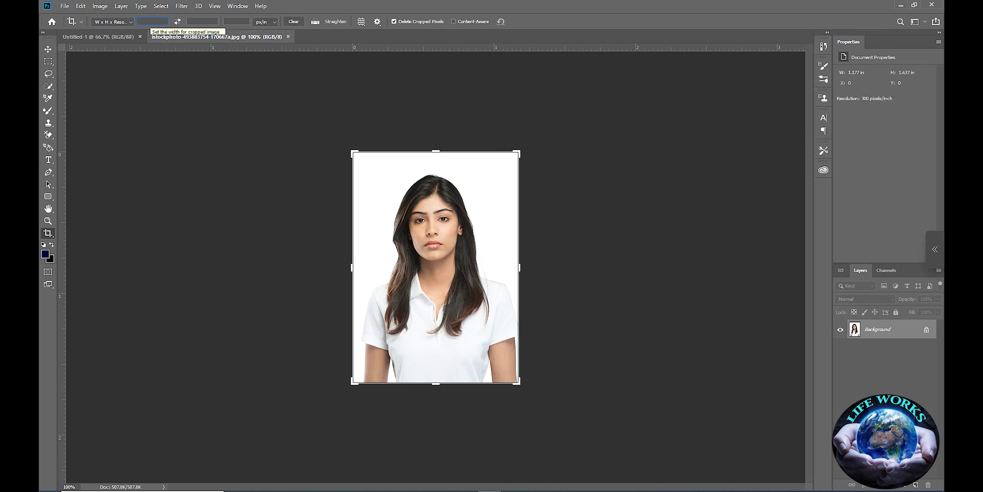
type("1.5")
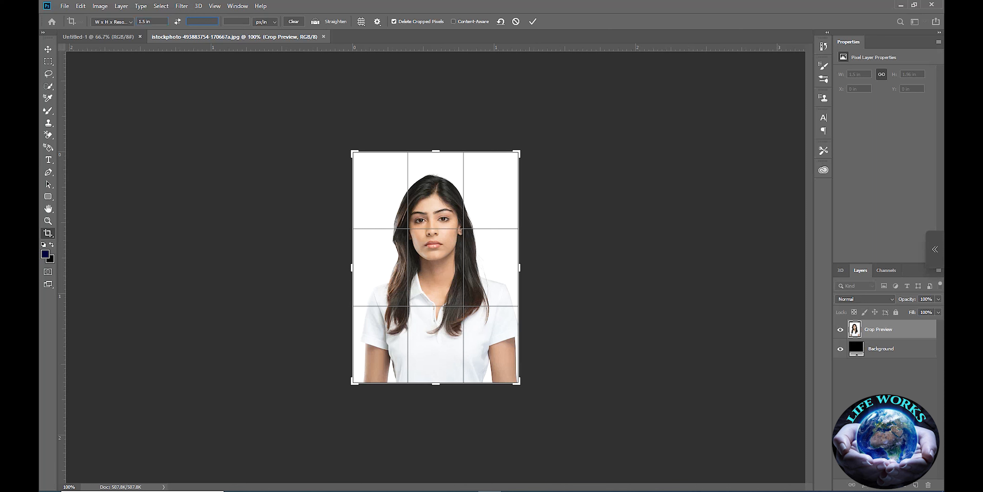
type("2")
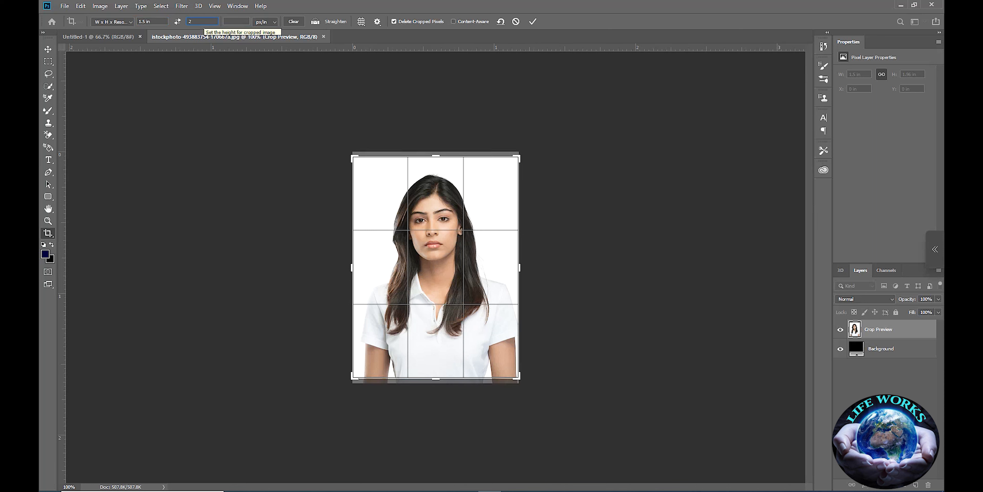
type("2")
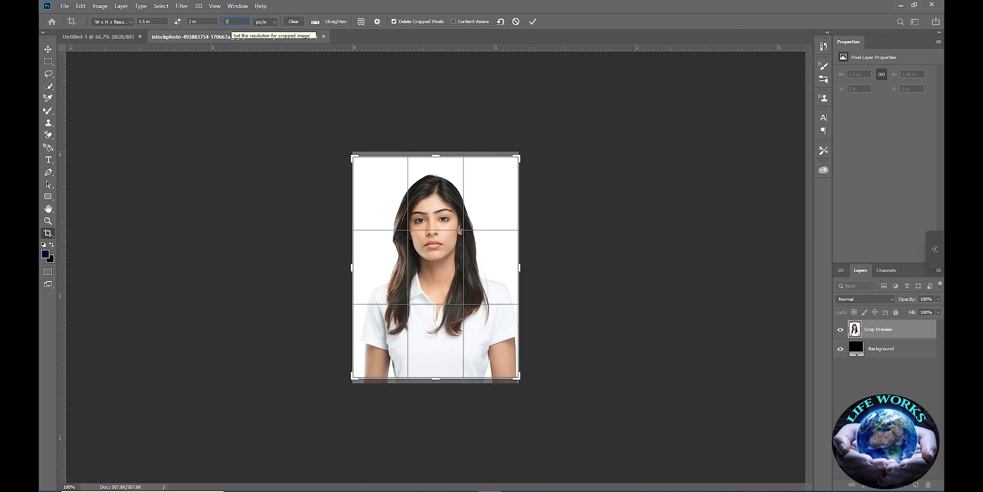
type("00")
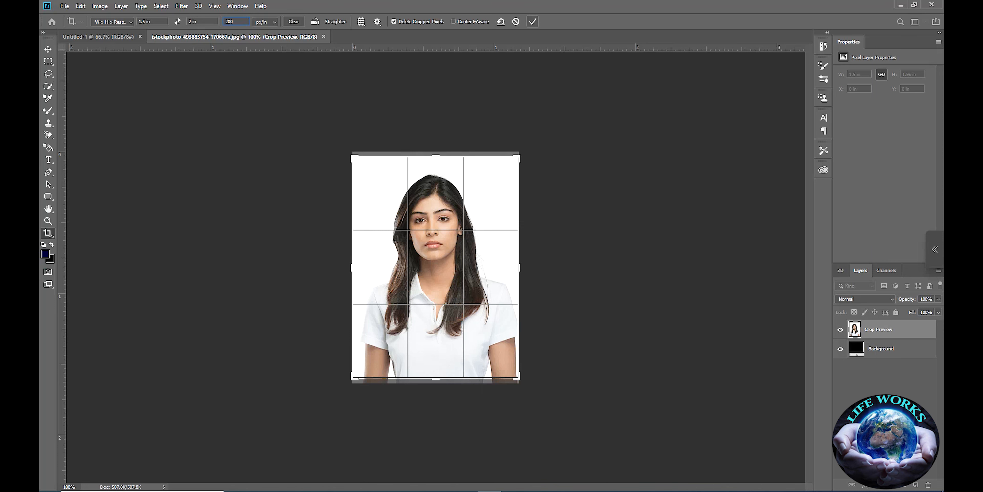
left_click(532, 22)
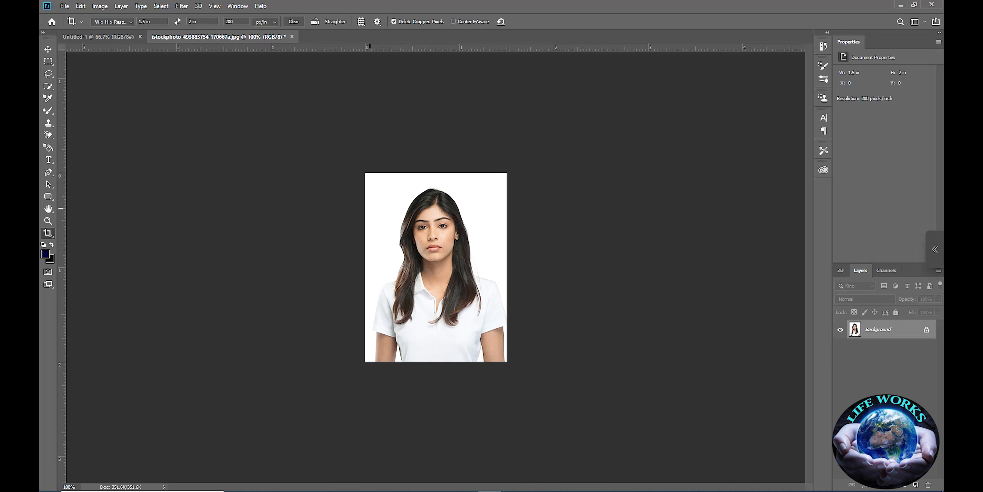
- Frame a tighter 1.5 x 2 in crop around the woman's head and shoulders, nudging the photo's position inside the frame
left_click_drag(375, 172, 504, 360)
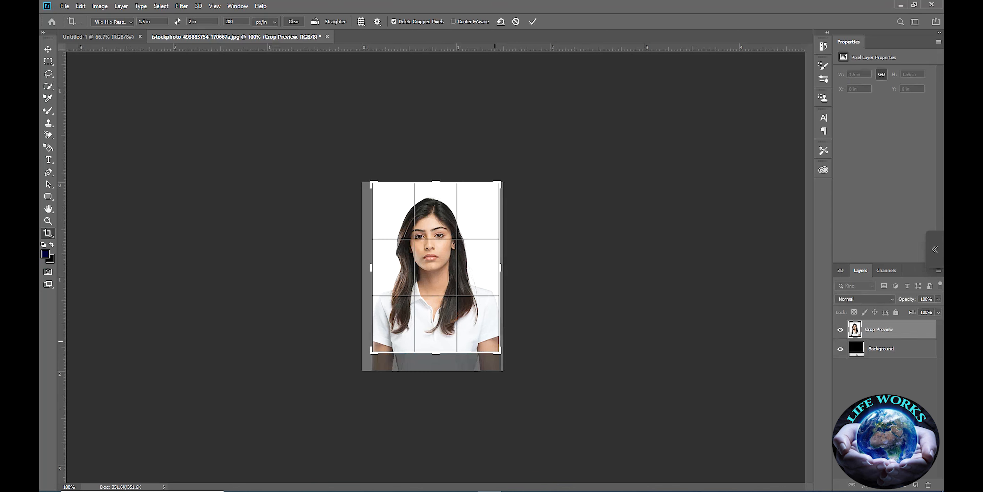
left_click_drag(435, 354, 437, 348)
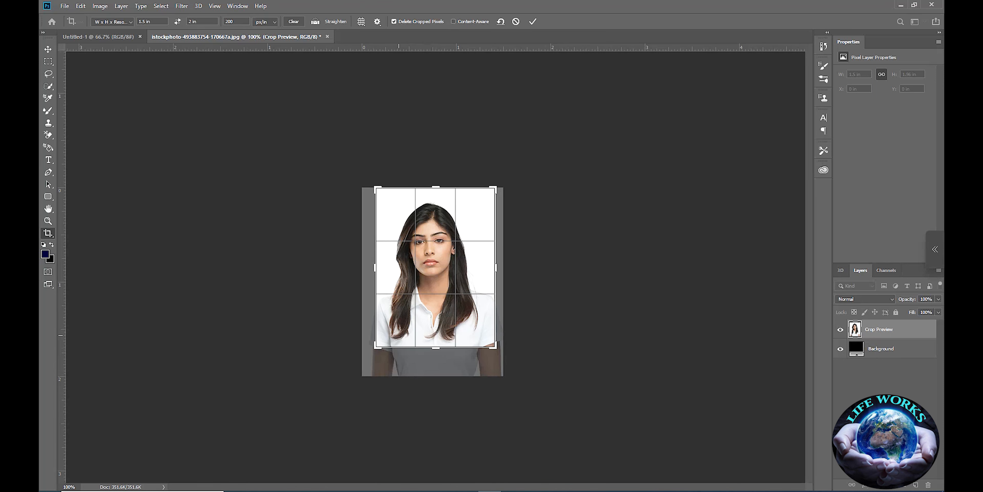
key("Left")
key("Left")
key("Left")
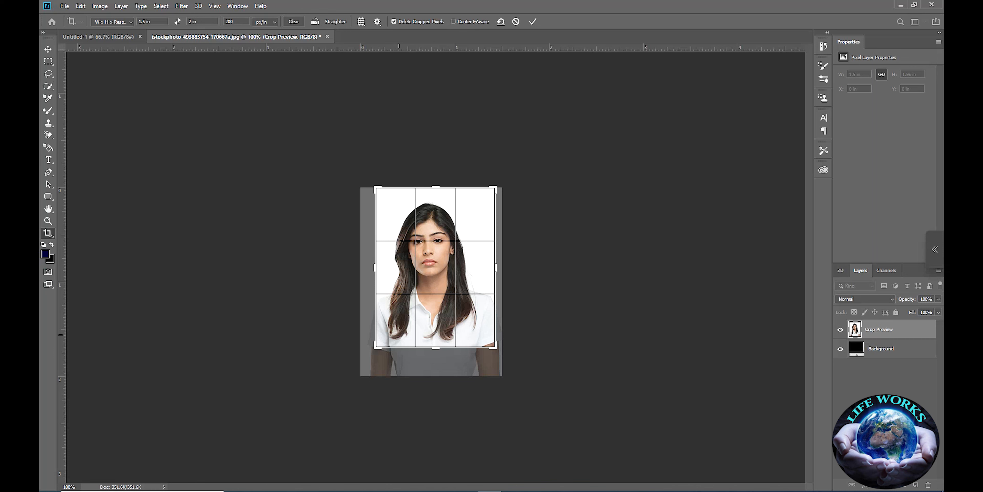
key("Right")
key("Up")
key("Up")
key("Up")
key("Up")
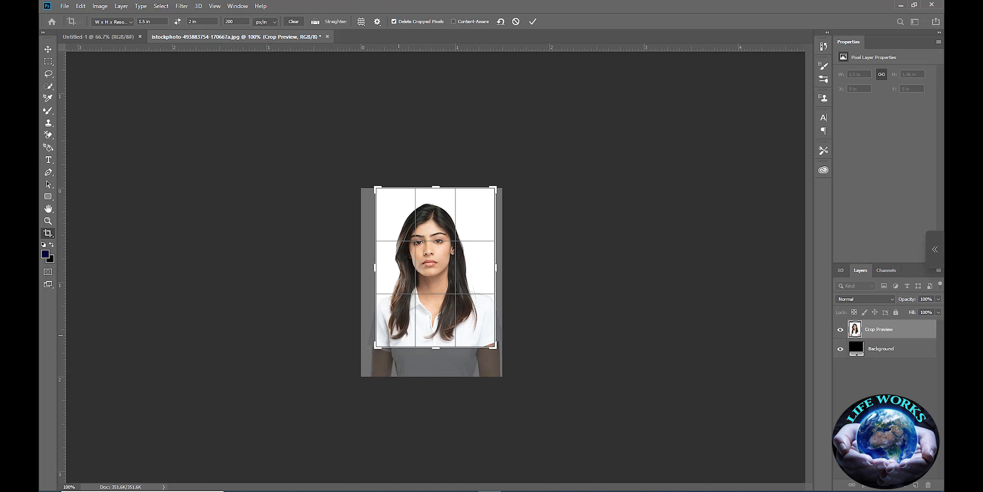
key("Down")
key("Down")
key("Down")
key("Down")
key("Down")
key("Down")
key("Down")
key("Down")
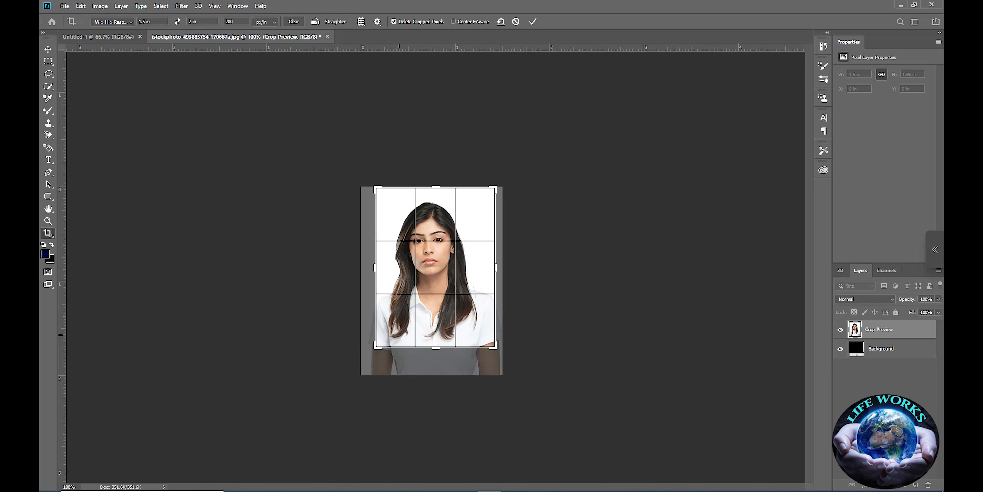
key("Down")
key("Down")
key("Down")
key("Down")
key("Down")
key("Down")
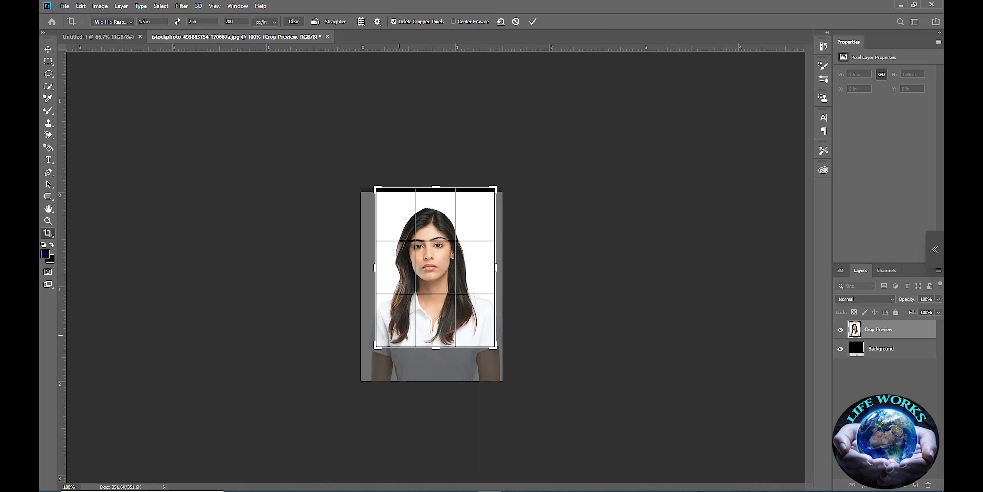
- Shrink the crop frame slightly from its upper edge, nudge the photo right to centre the face, and apply the crop
left_click_drag(437, 187, 437, 193)
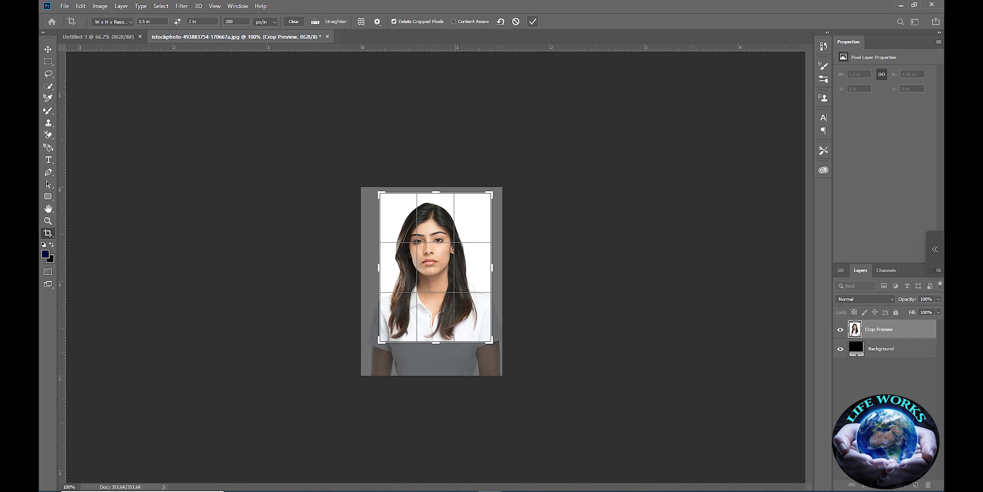
key("Right")
key("Right")
key("Right")
key("Right")
key("Right")
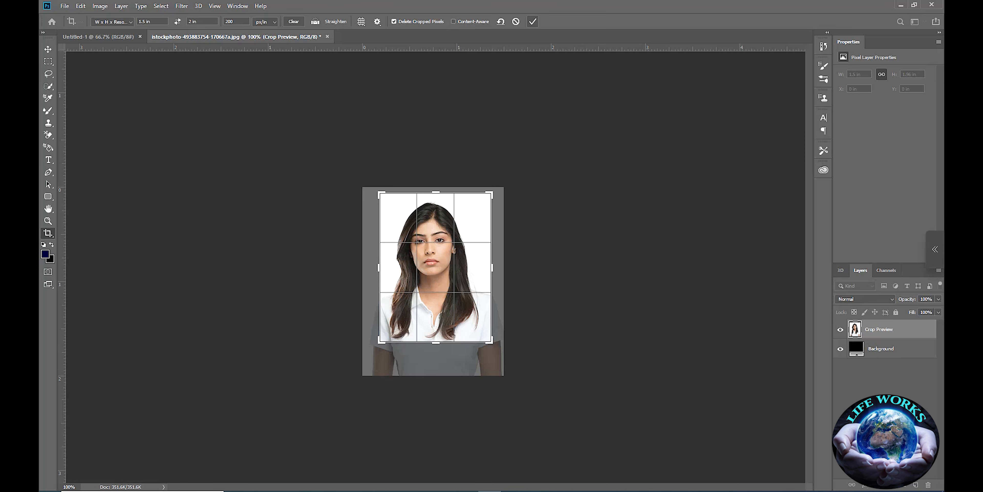
key("Return")
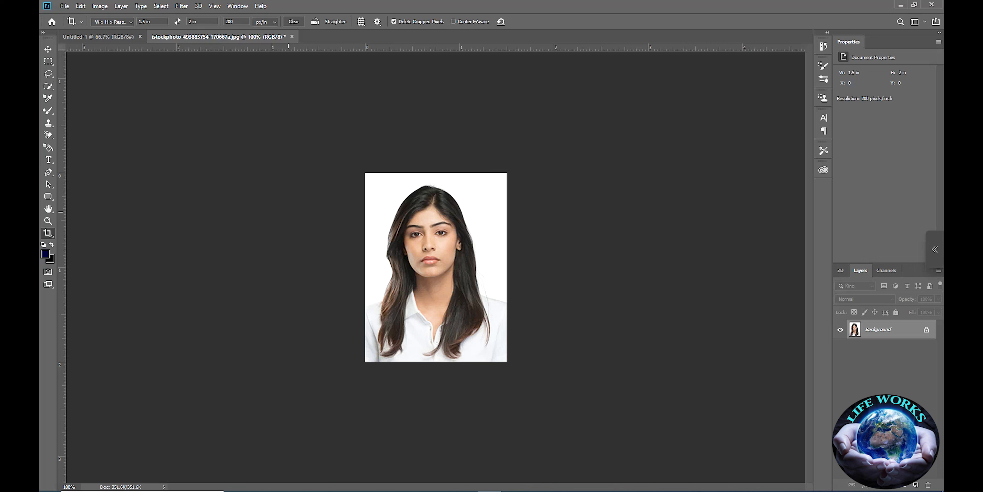
- Create a new document from the Portrait, 4 x 6 photo preset in landscape orientation, 6 x 4 in at 300 pixels/inch
left_click(65, 6)
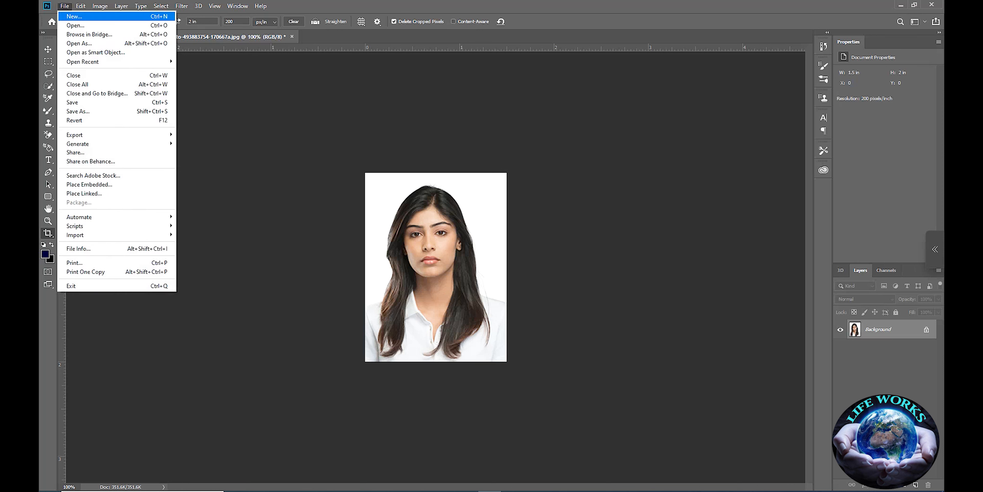
left_click(74, 17)
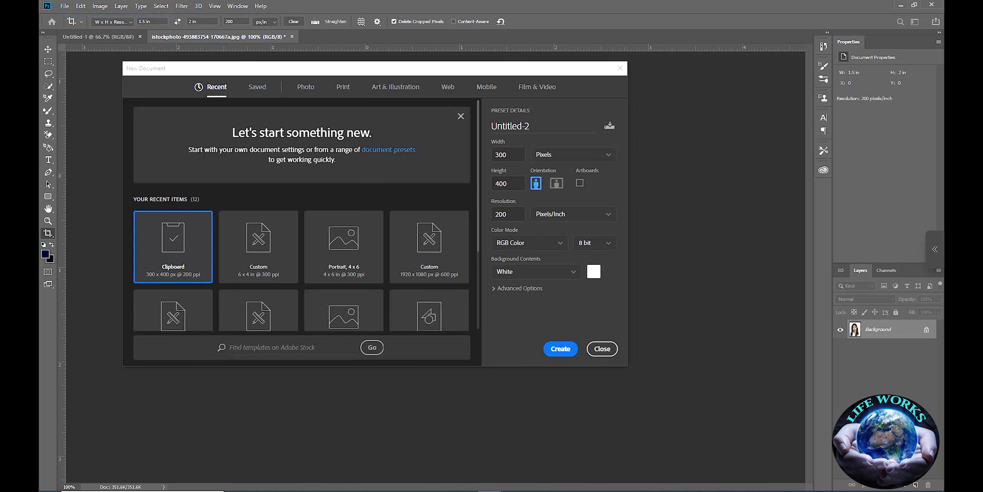
left_click(305, 87)
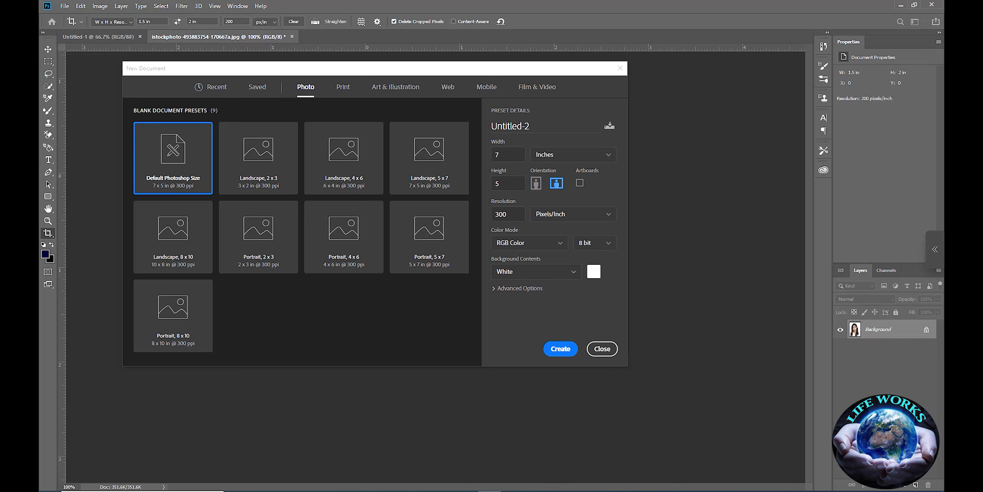
left_click(358, 266)
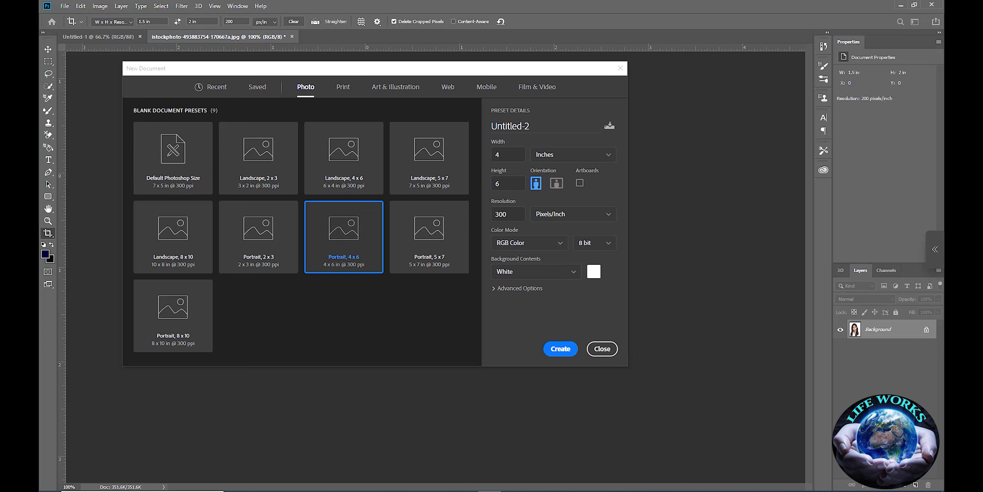
left_click(557, 183)
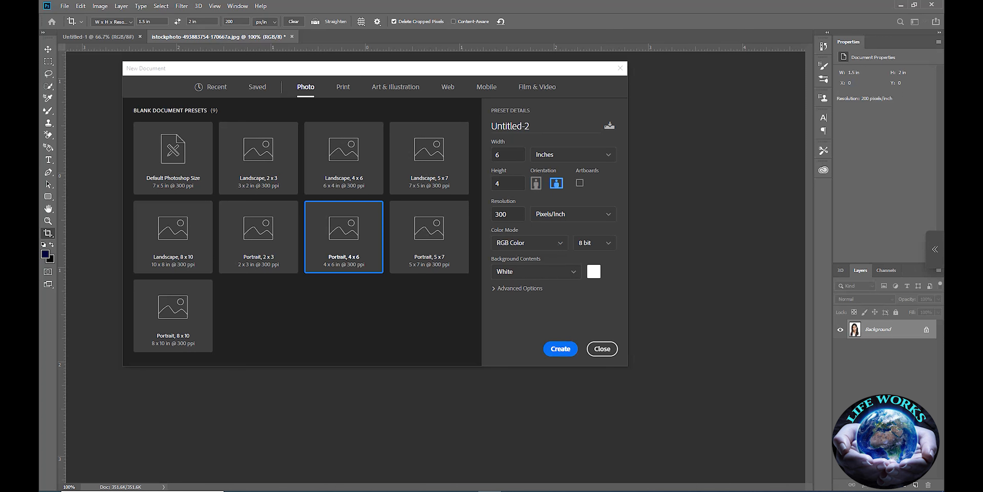
left_click(560, 348)
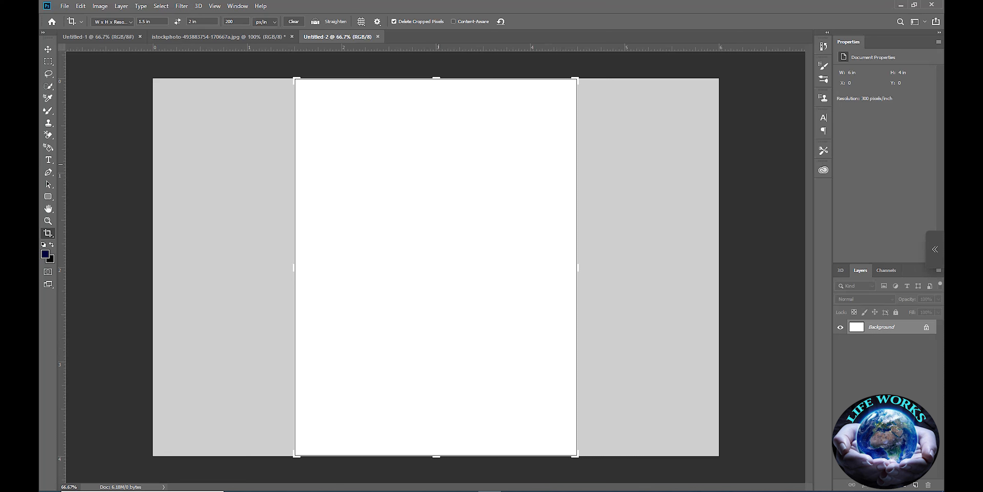
- Switch to the Move tool, return to the cropped portrait document, select the entire photo and copy it
left_click(48, 49)
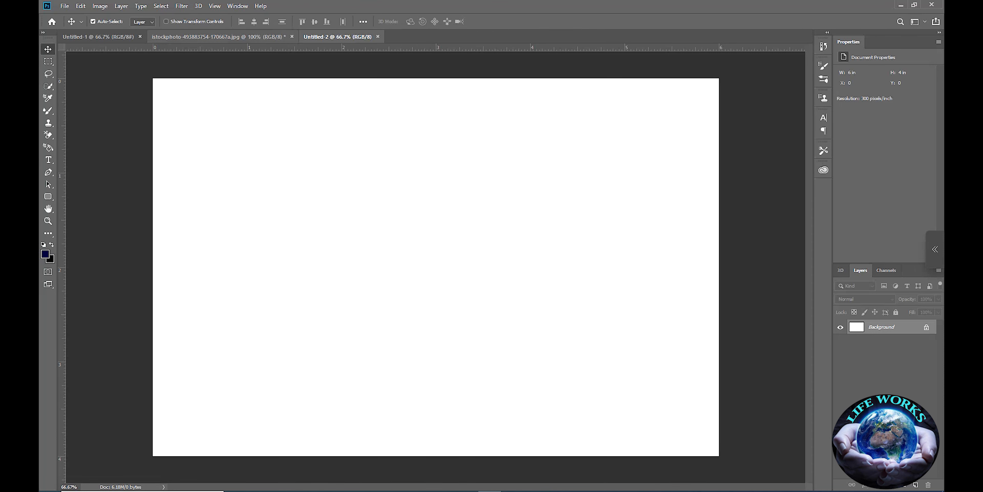
left_click(218, 37)
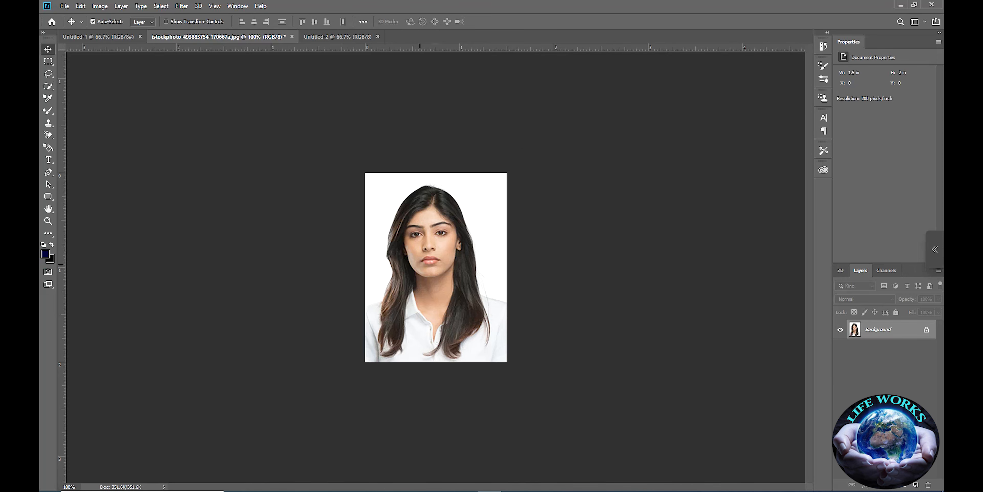
key("ctrl")
key("ctrl+c")
left_click(80, 6)
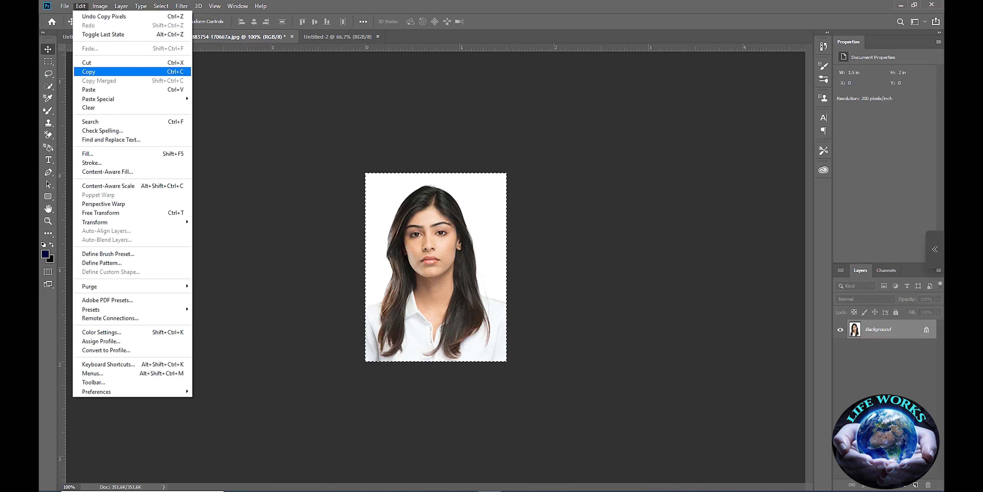
left_click(89, 71)
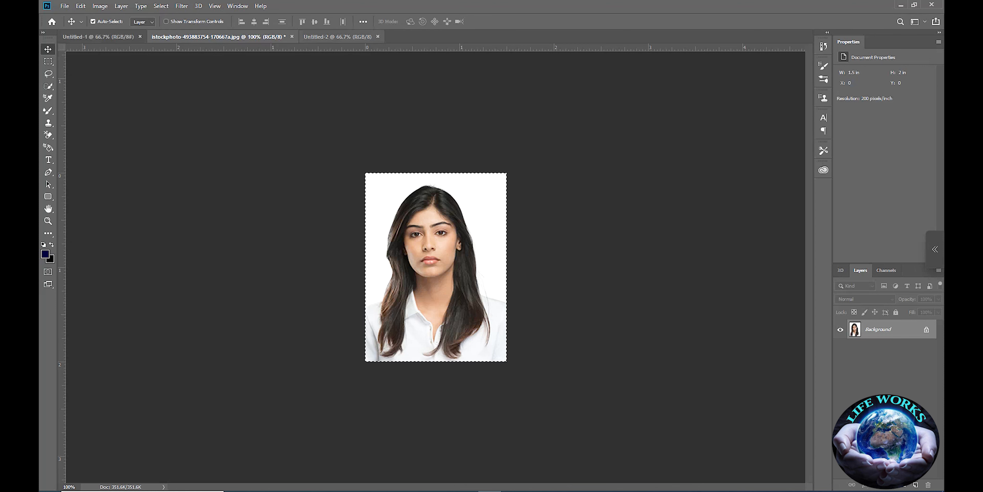
- Paste the copied portrait into the blank 6 x 4 in document Untitled-2
left_click(336, 37)
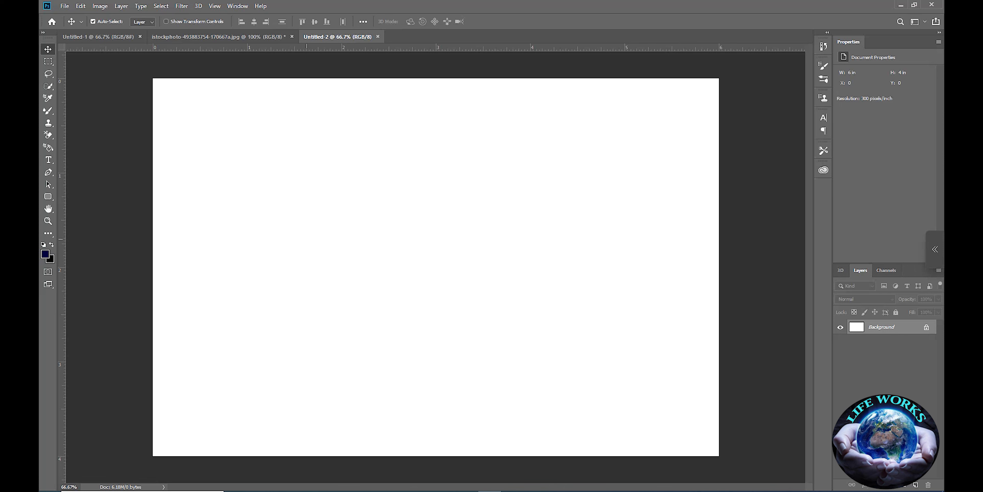
left_click(81, 5)
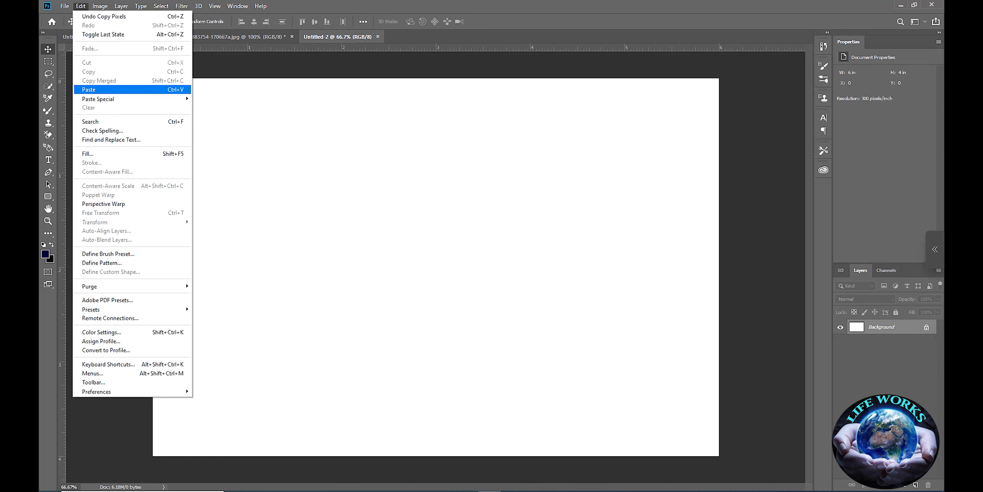
left_click(114, 89)
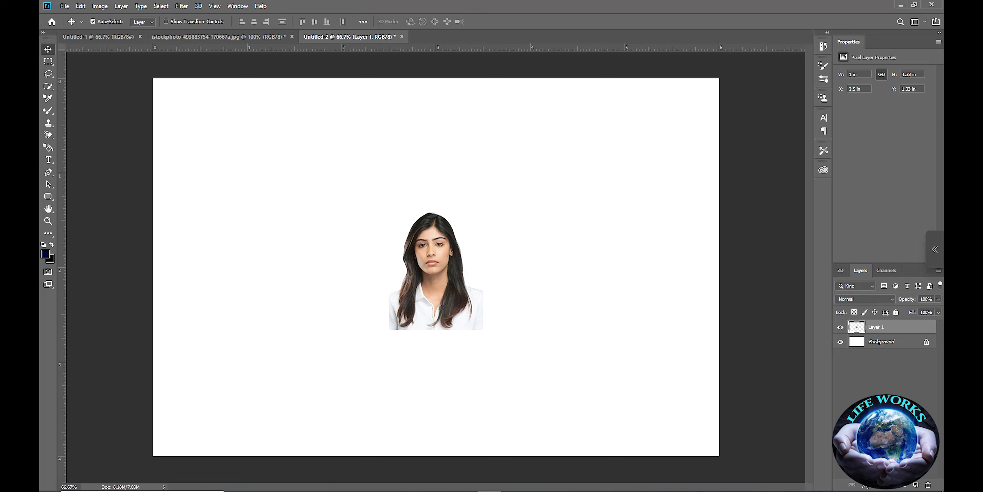
- Add a 3 px black outside Stroke layer style to the pasted portrait on Layer 1
right_click(878, 327)
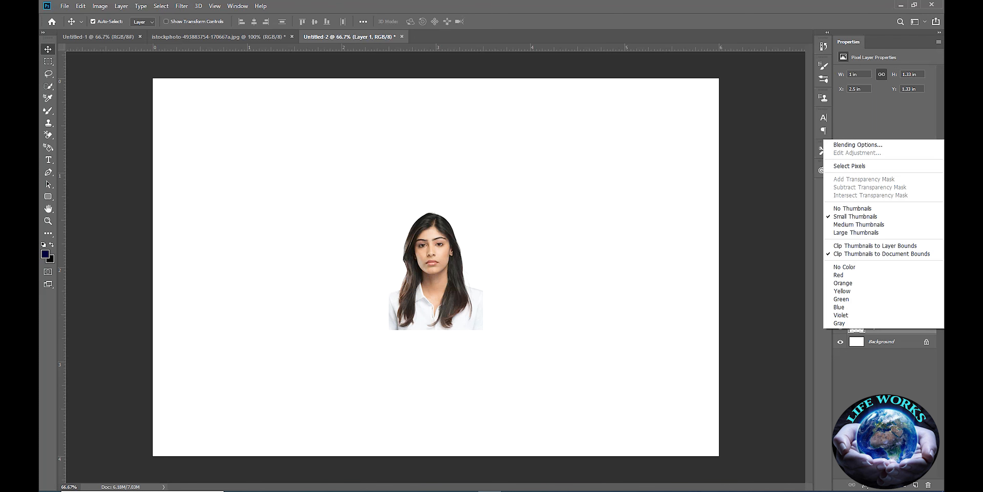
left_click(858, 144)
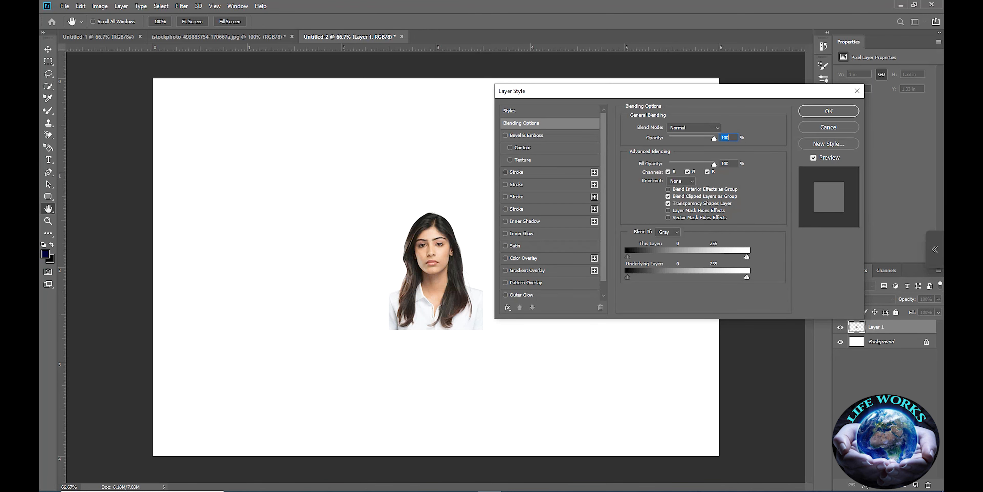
left_click(505, 172)
left_click(517, 172)
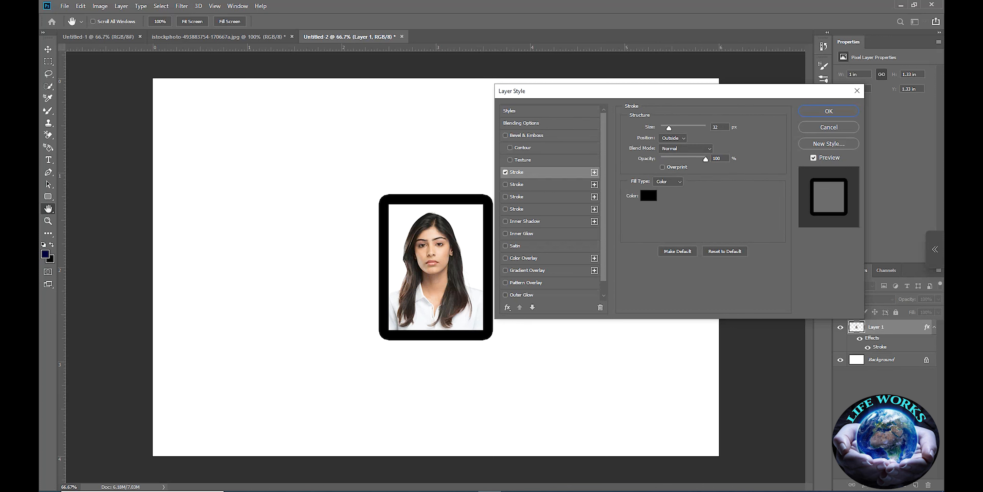
double_click(715, 127)
type("3")
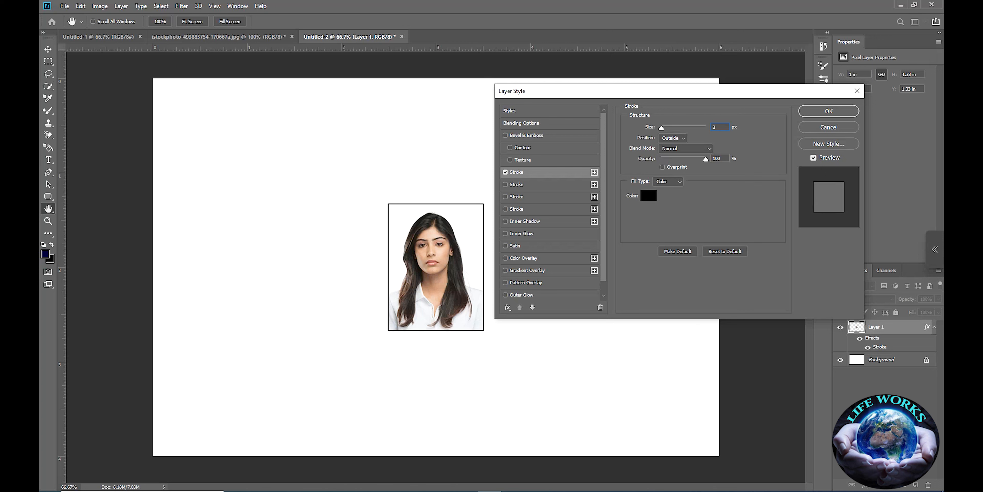
key("Return")
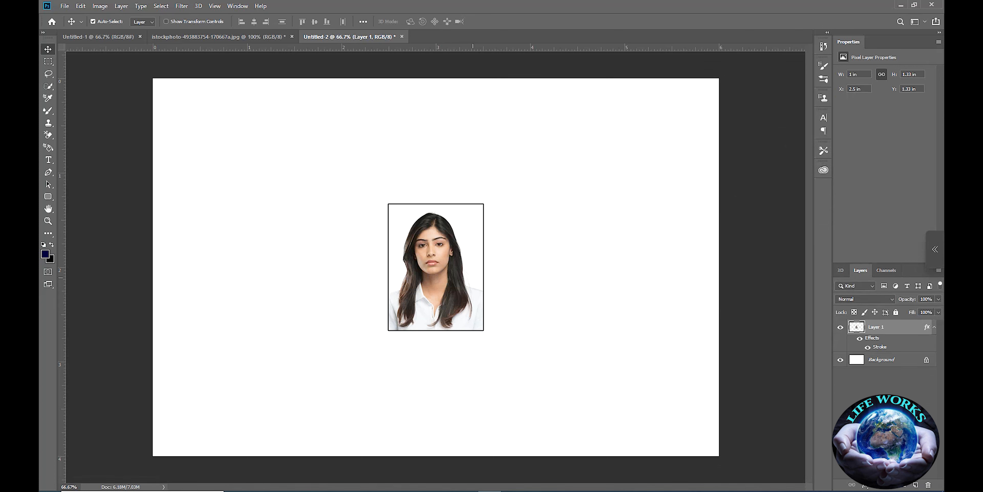
- Move the framed portrait into the sheet's upper-left corner, at about X 0.03 in and Y 0.02 in
left_click_drag(467, 267, 236, 148)
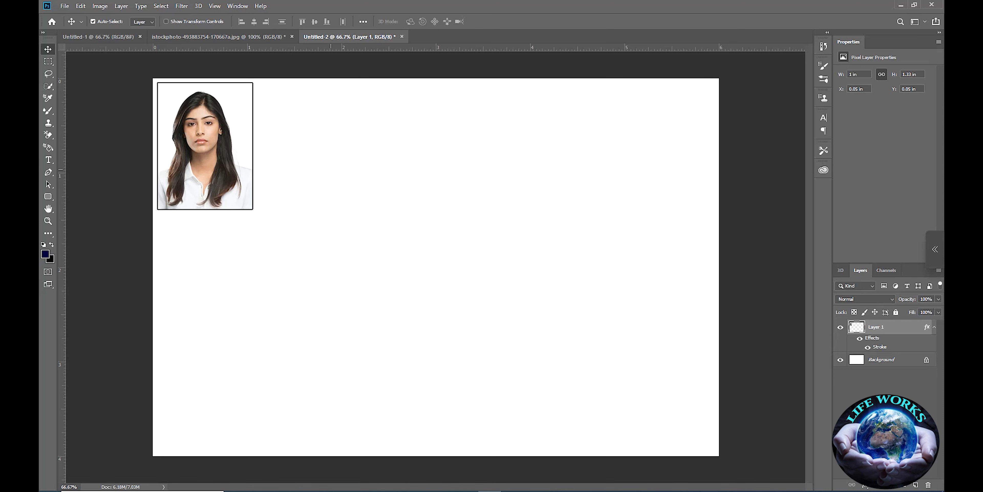
key("Left")
key("Left")
key("Left")
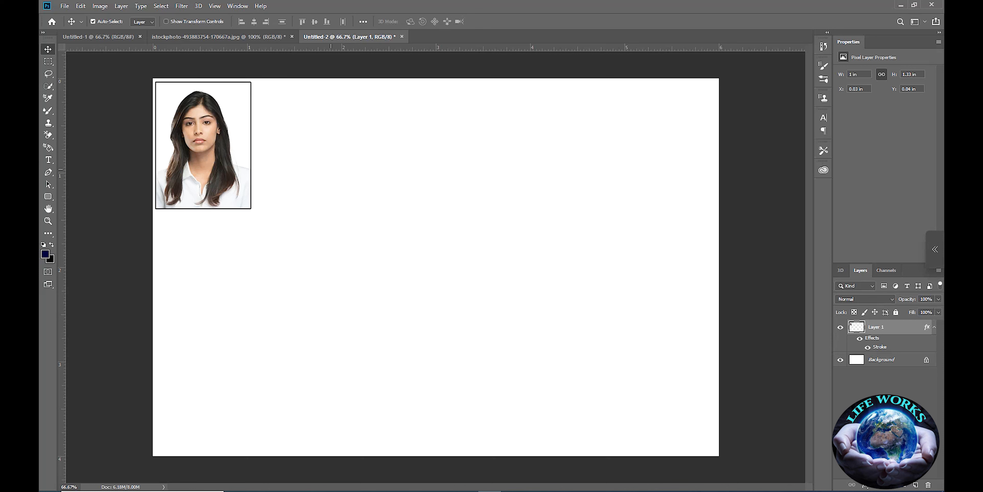
key("Up")
key("Up")
key("Up")
key("Left")
key("Left")
key("Left")
key("Up")
key("Up")
key("Up")
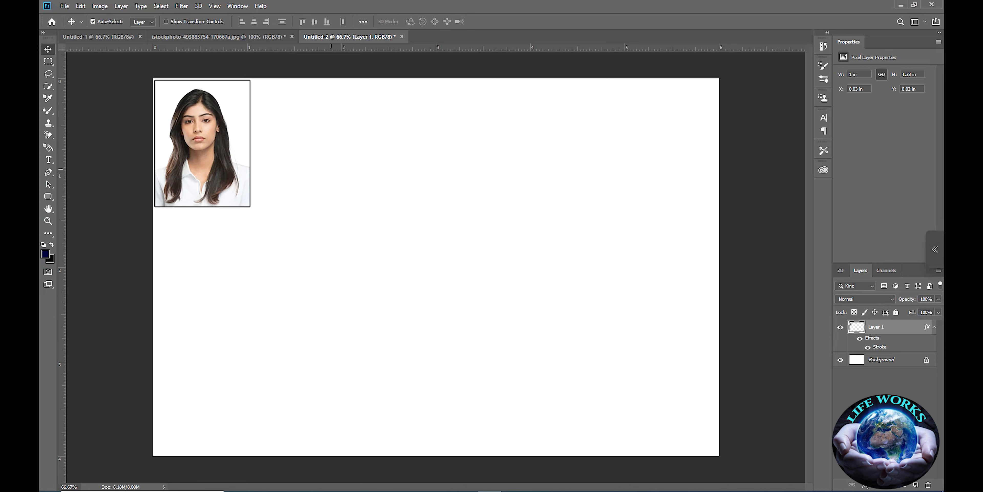
- Duplicate the framed portrait side by side until six copies fill the sheet's top row
left_click(315, 169)
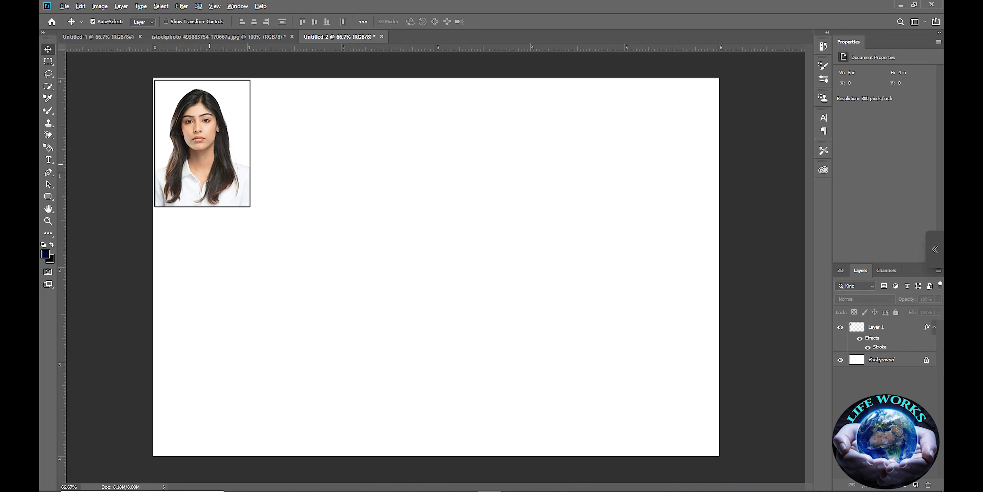
left_click_drag(210, 164, 303, 165)
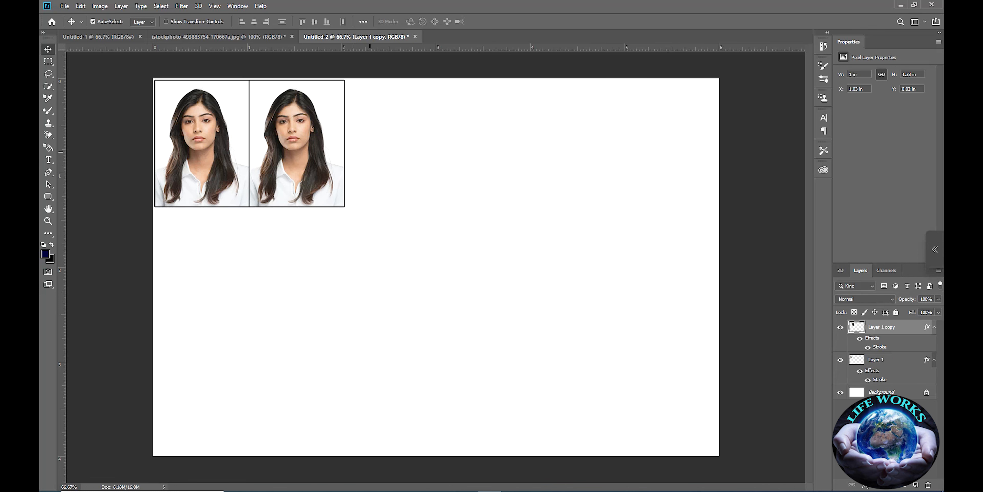
left_click_drag(407, 132, 161, 168)
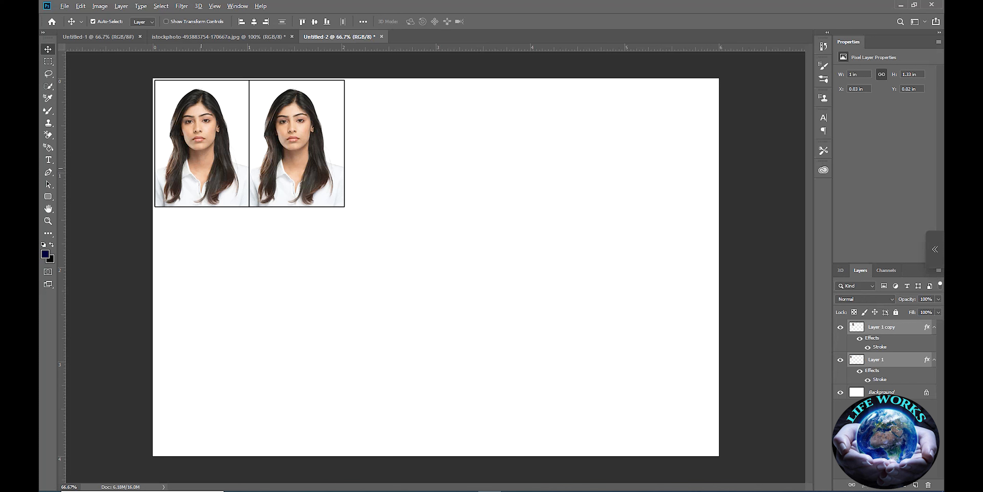
left_click_drag(202, 168, 393, 171)
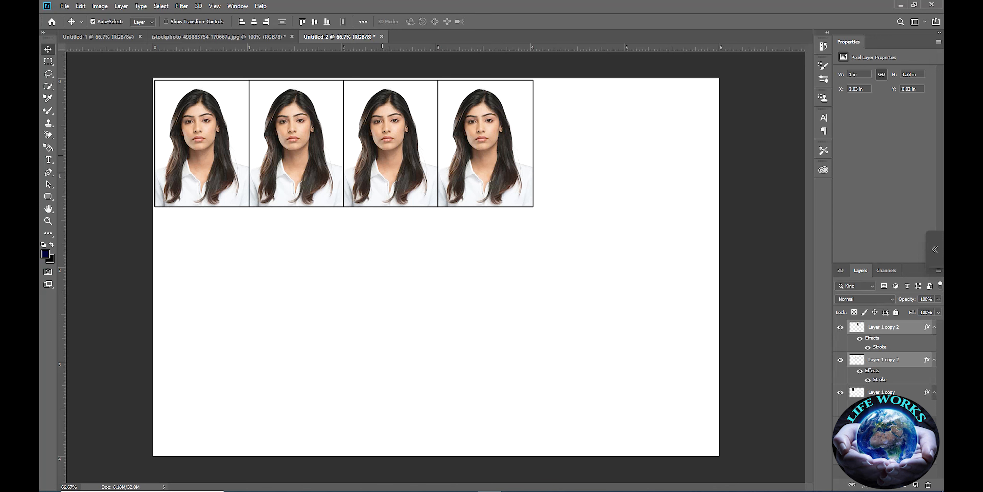
left_click_drag(382, 156, 574, 155)
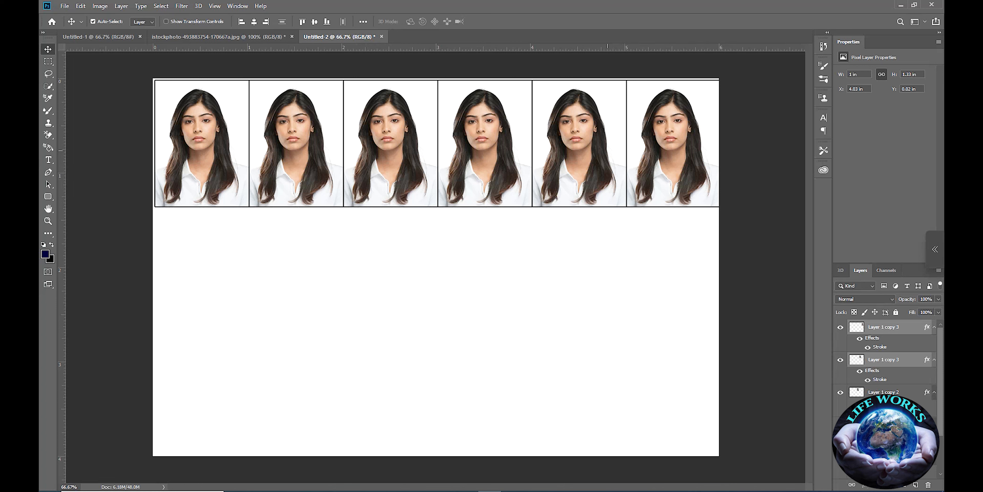
- Nudge the first portrait in the row left to about X 0.01 in
left_click(220, 158)
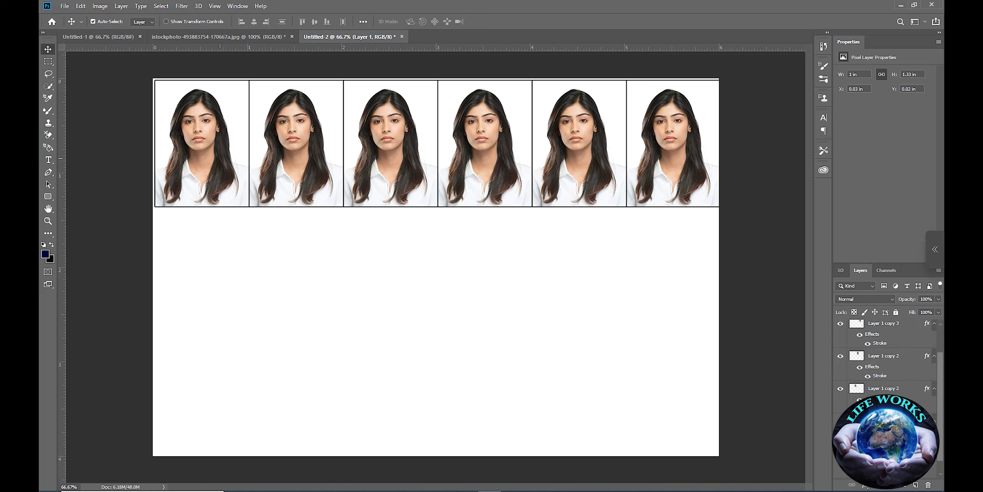
key("Left")
key("Left")
key("Left")
key("Left")
key("Left")
key("Left")
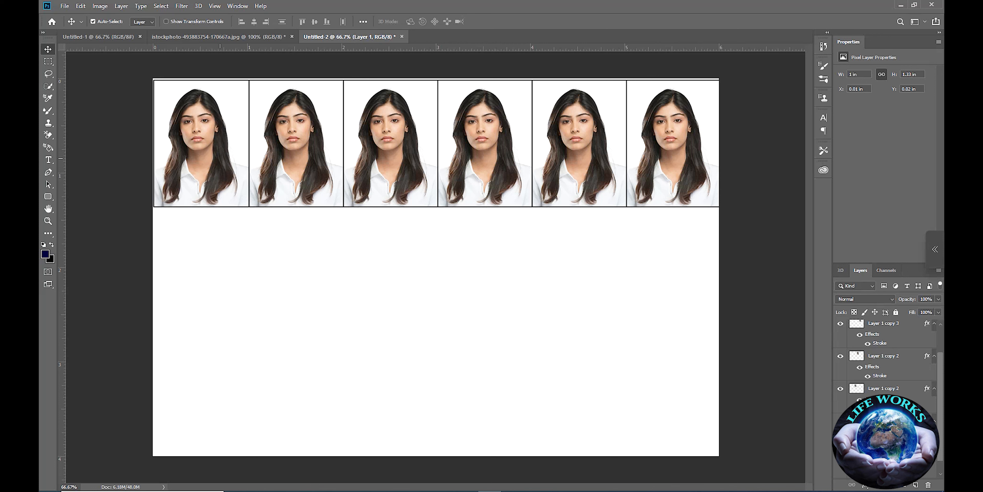
key("Right")
key("Right")
- Nudge each of the other five portraits slightly left so their frames meet, with the second at X 1.02 in and the last at X 5.02 in
left_click(326, 152)
key("Left")
key("Left")
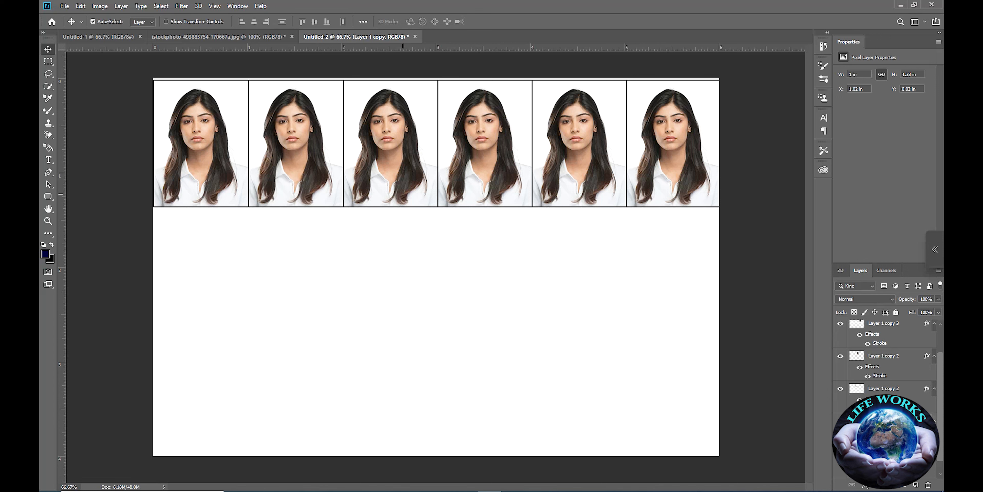
left_click(408, 184)
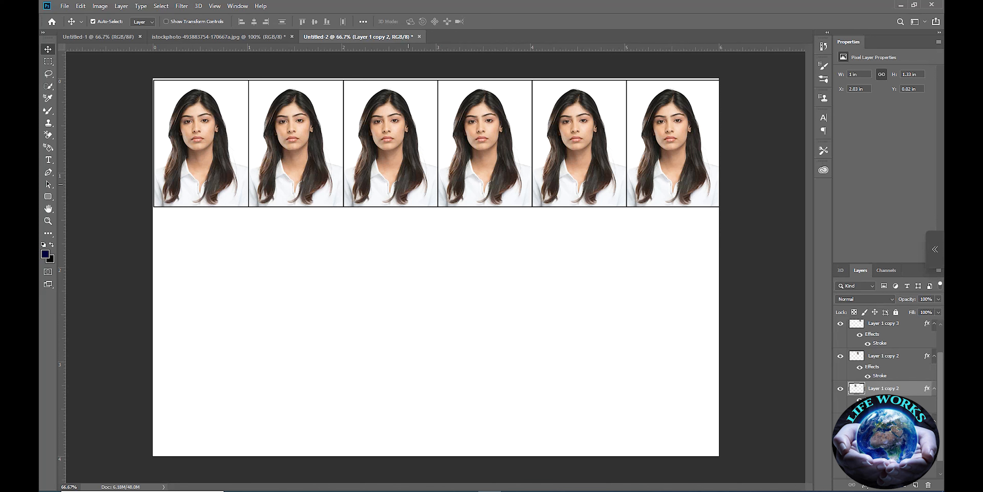
key("Left")
left_click(482, 175)
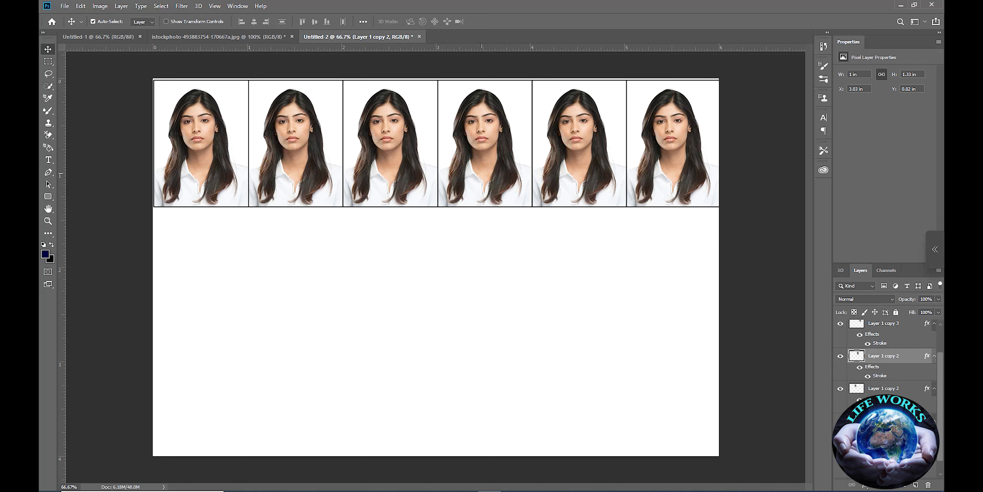
key("Left")
left_click(575, 161)
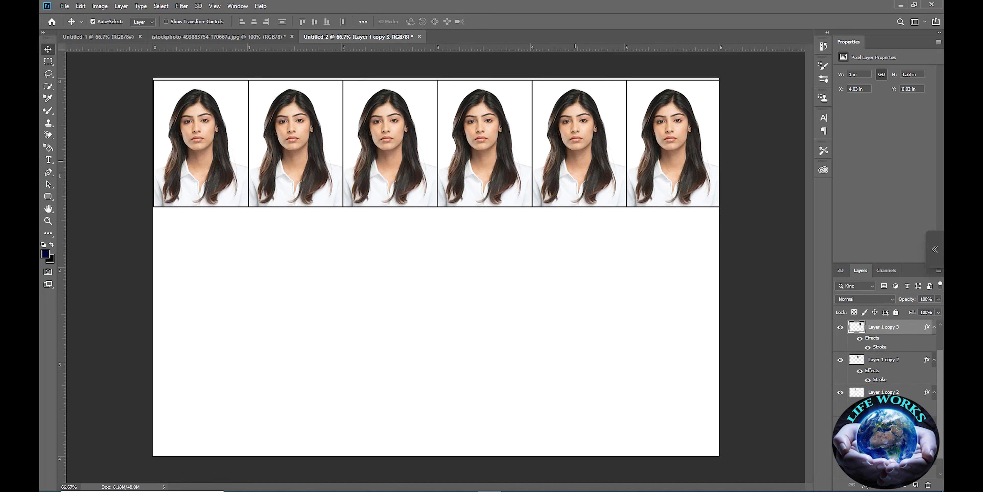
key("Left")
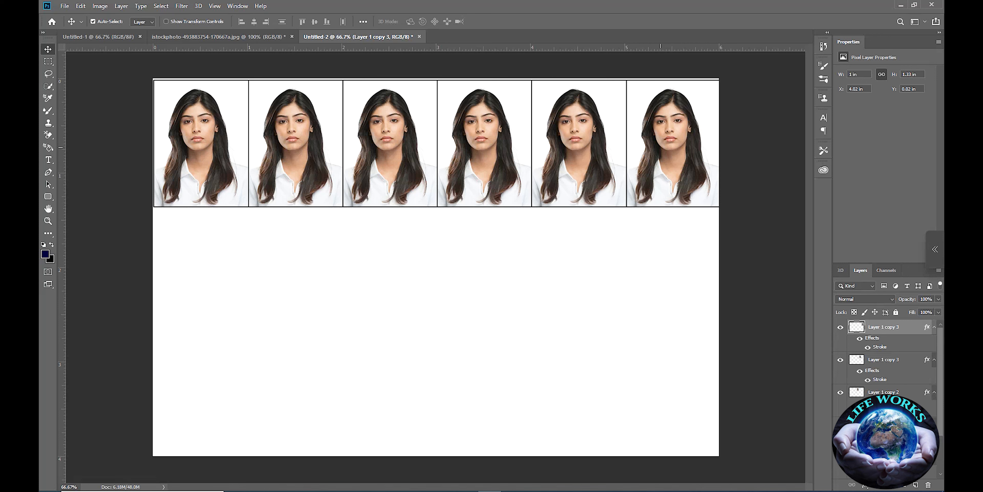
key("Left")
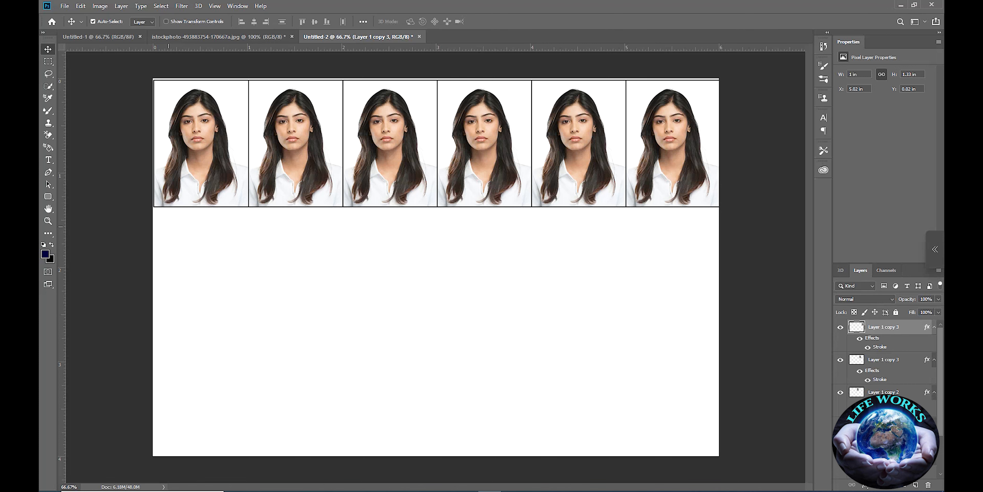
- Select all six portraits and duplicate the row twice downward to fill the sheet with three rows
left_click_drag(169, 226, 686, 161)
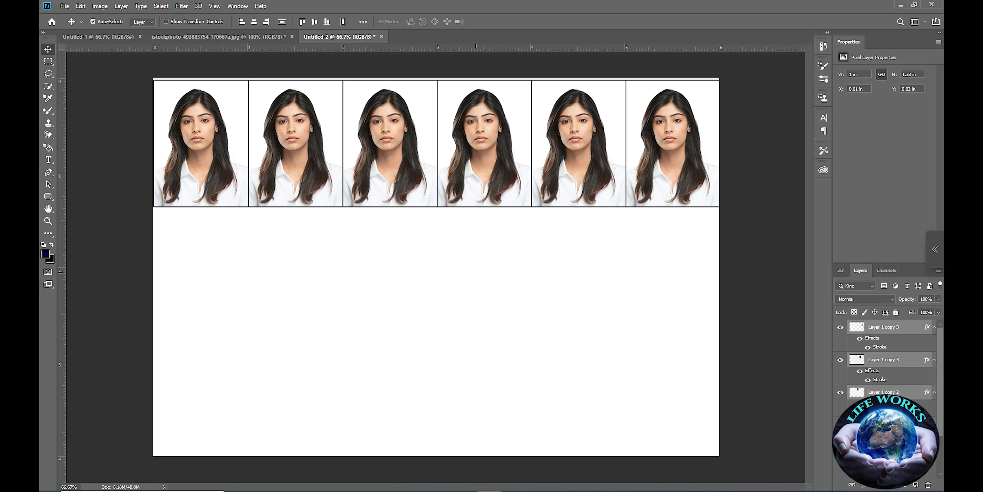
left_click_drag(194, 174, 197, 291)
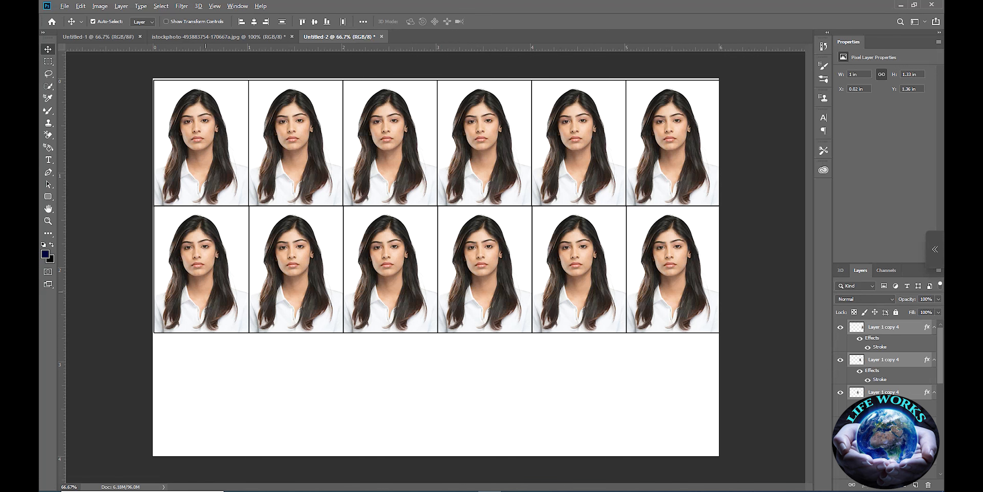
left_click_drag(210, 268, 215, 382)
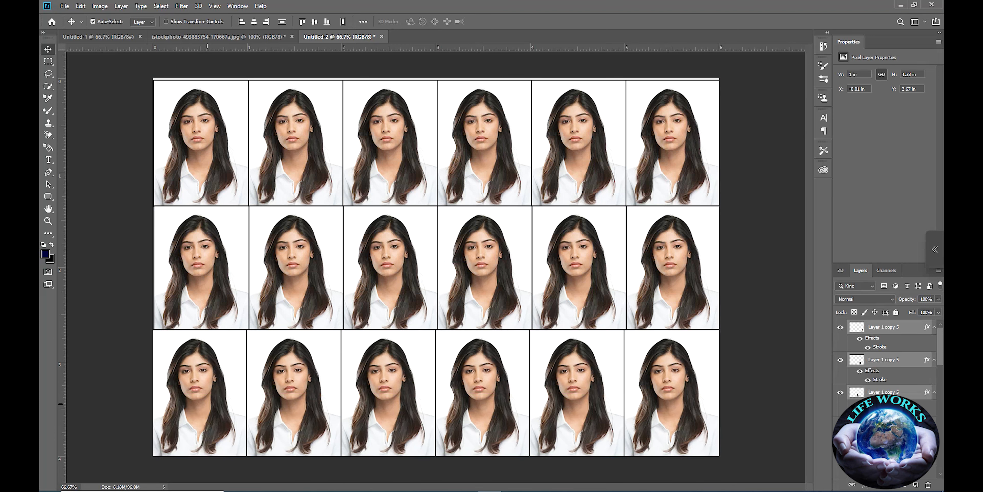
- Nudge the bottom row right to X 0.02 in to align its frames with the rows above
key("Right")
key("Right")
key("Right")
key("Right")
key("Right")
key("Right")
key("Right")
key("Right")
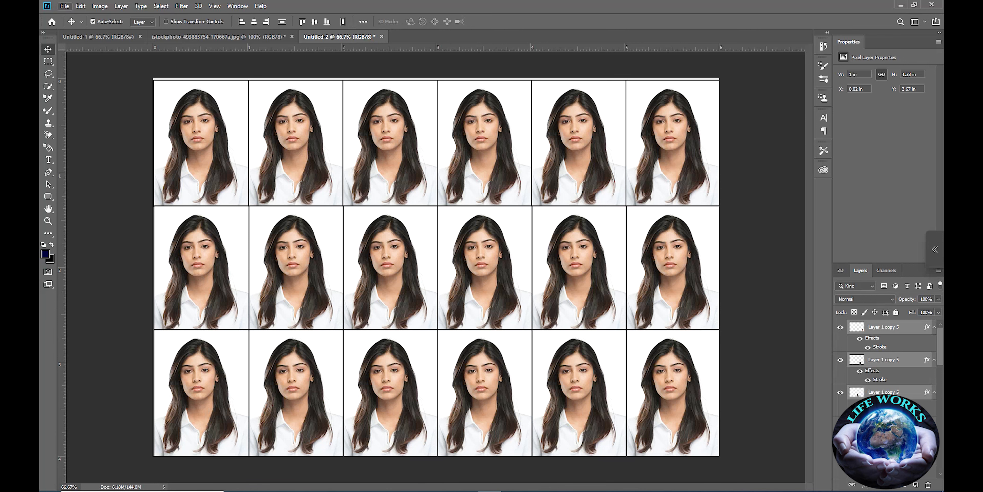
- Save the sheet as a JPEG named 1234 in the Backgroud folder, with quality 12 (Maximum) and Baseline ("Standard") format
left_click(65, 6)
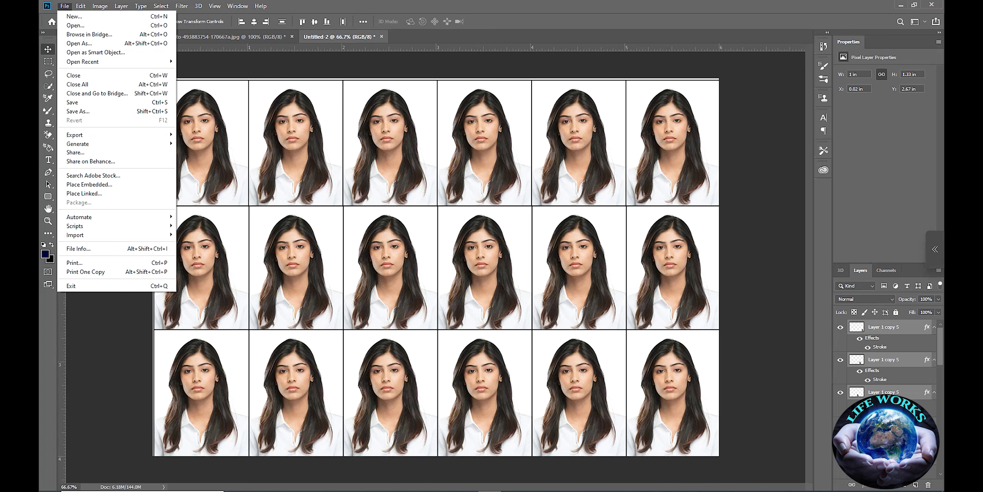
key("Return")
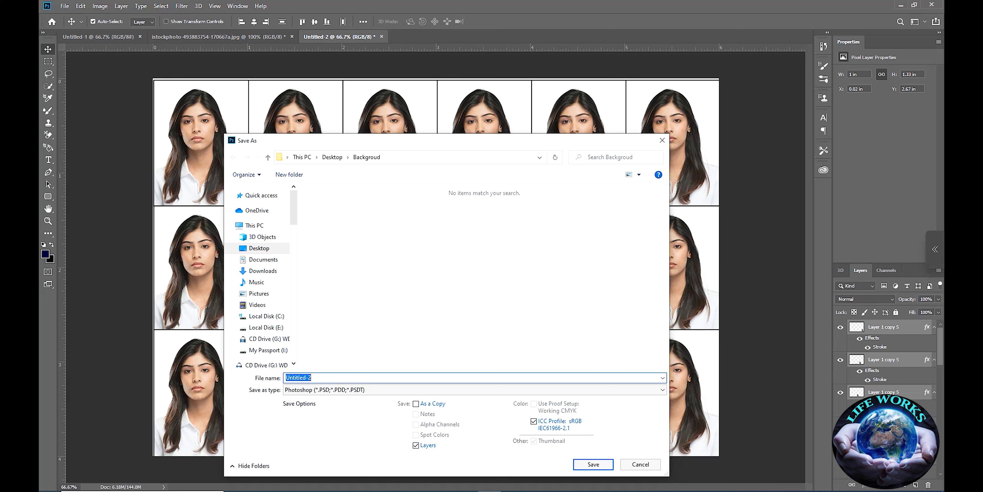
left_click(475, 390)
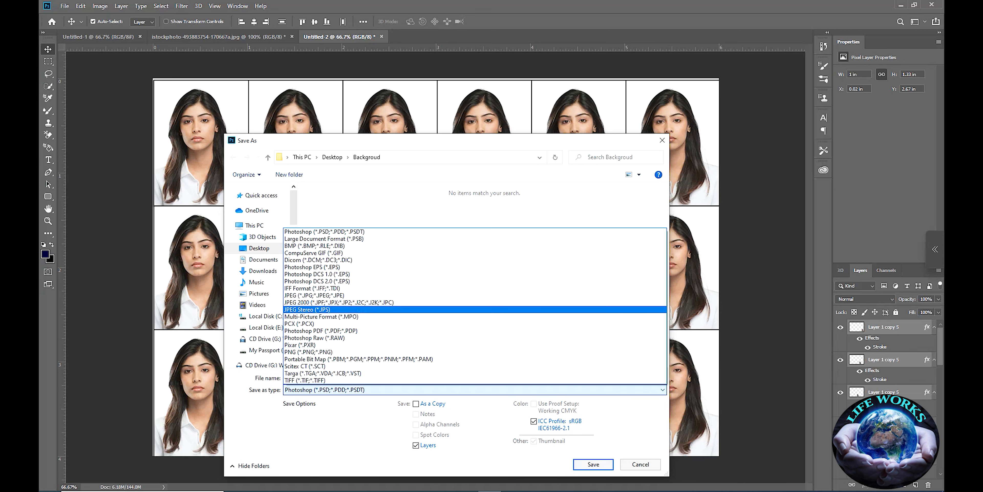
left_click(313, 295)
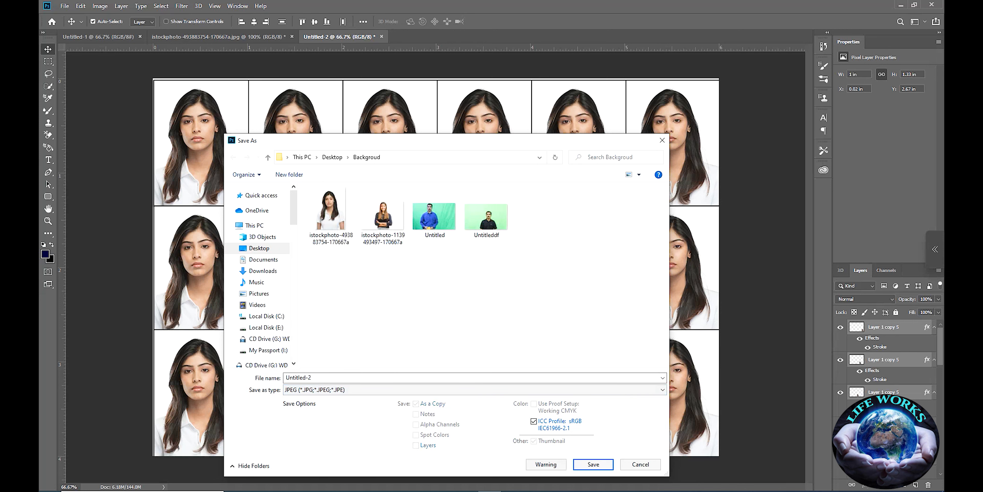
left_click(299, 377)
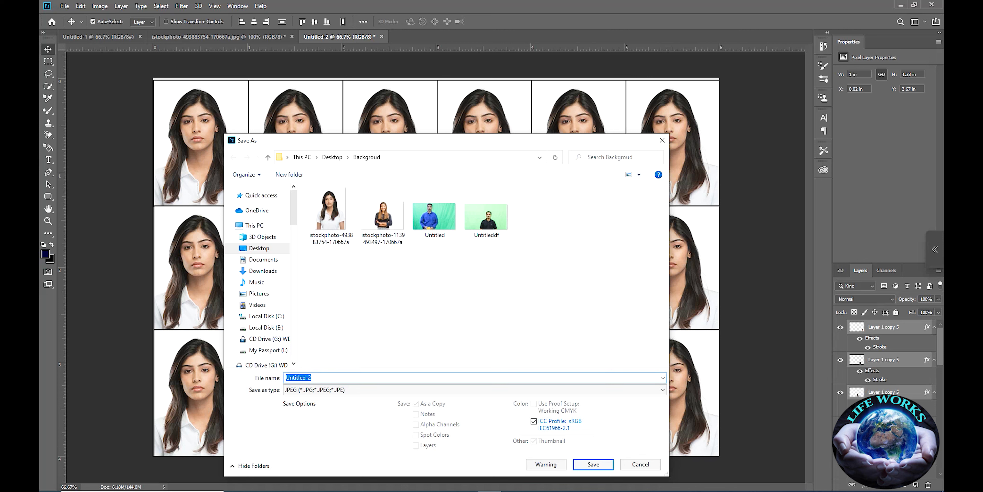
type("1234")
left_click(591, 465)
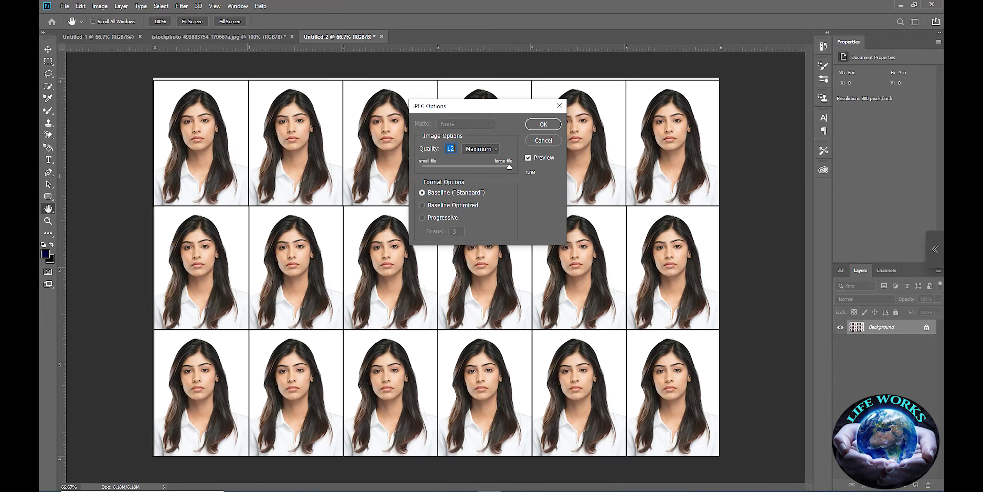
key("Return")
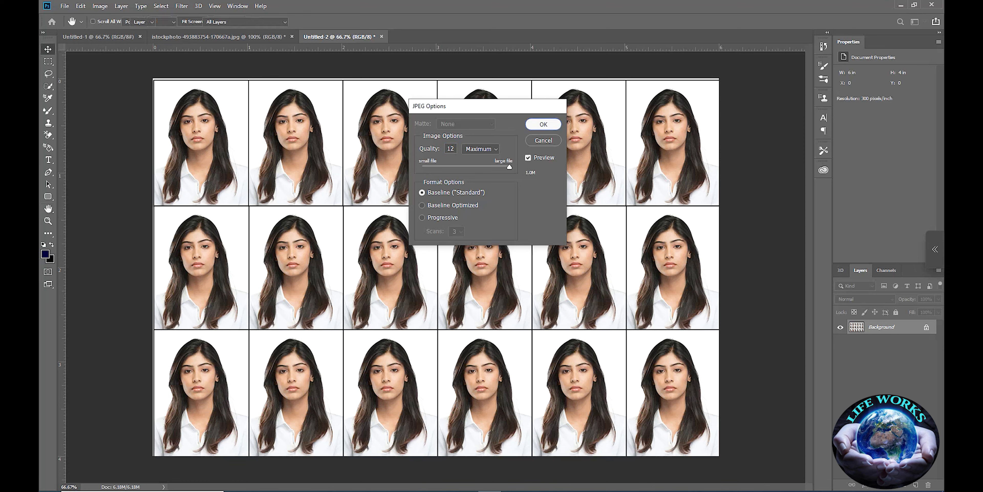
- Switch to the Backgroud folder in File Explorer, view 1234.jpg enlarged in Photos, close it and return to Photoshop
mouse_move(304, 490)
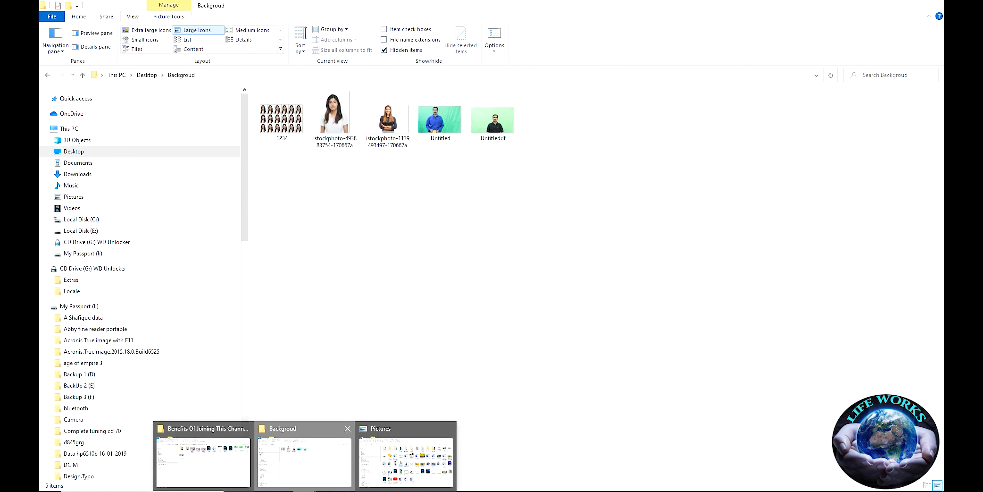
left_click(304, 462)
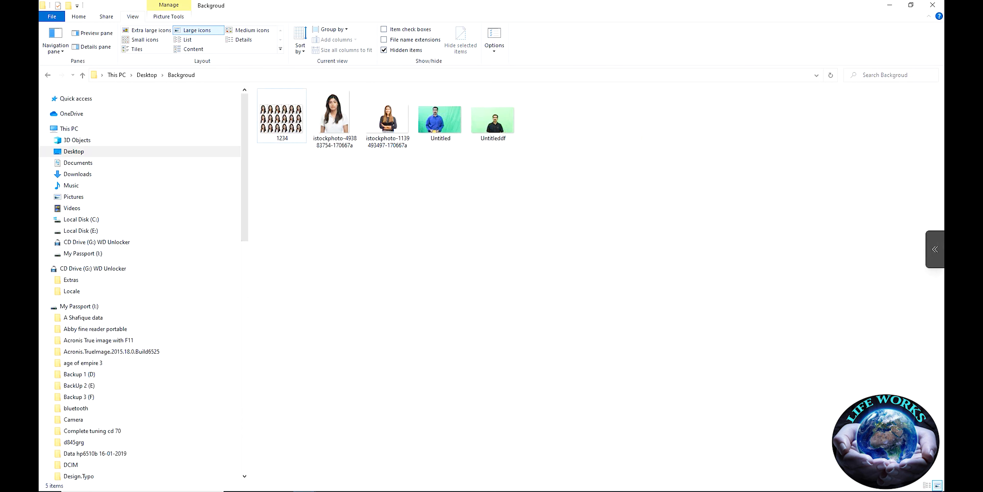
key("Return")
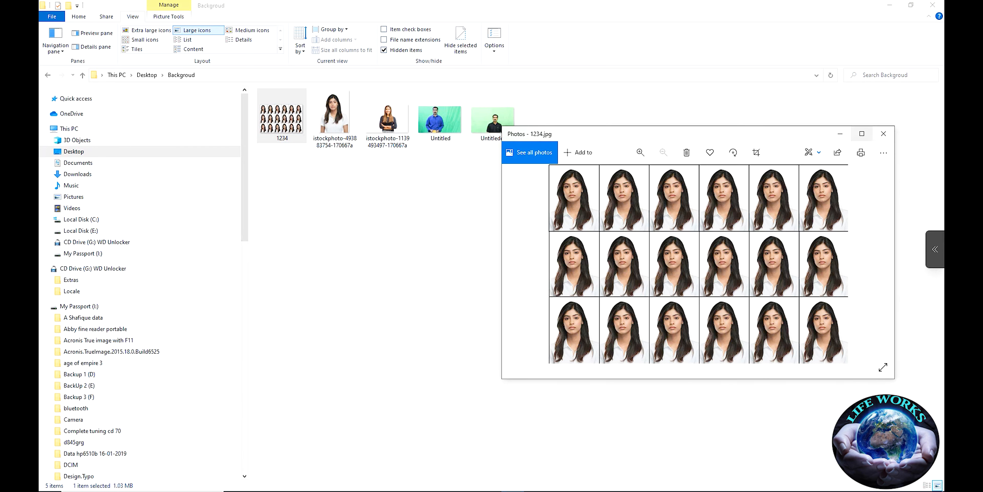
left_click(862, 134)
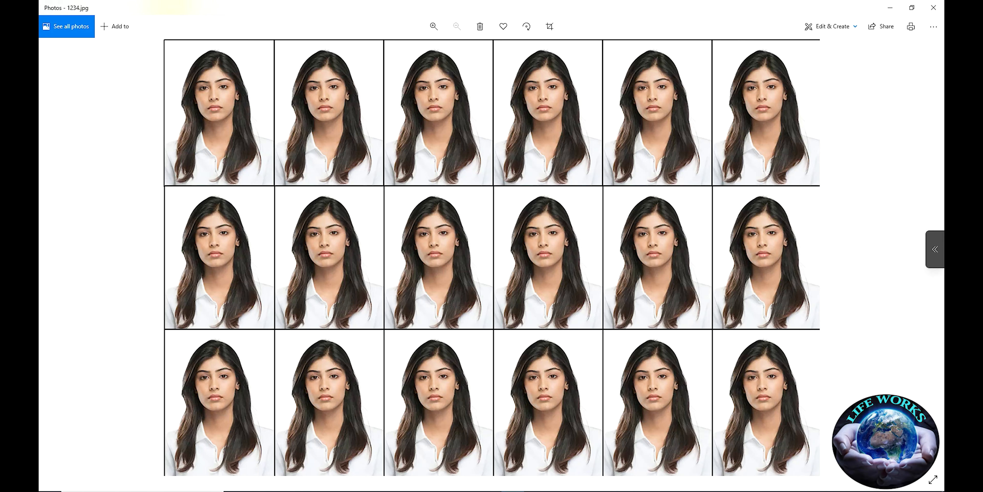
left_click(933, 7)
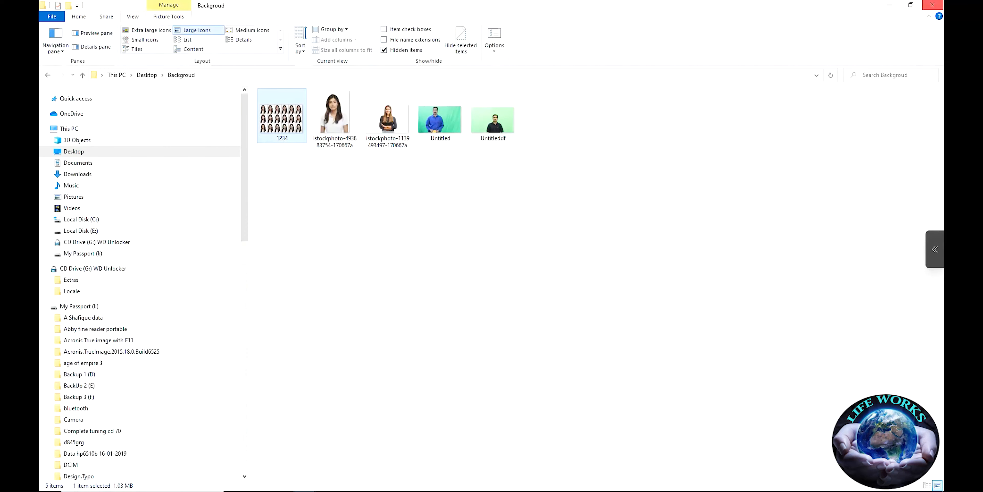
left_click(890, 5)
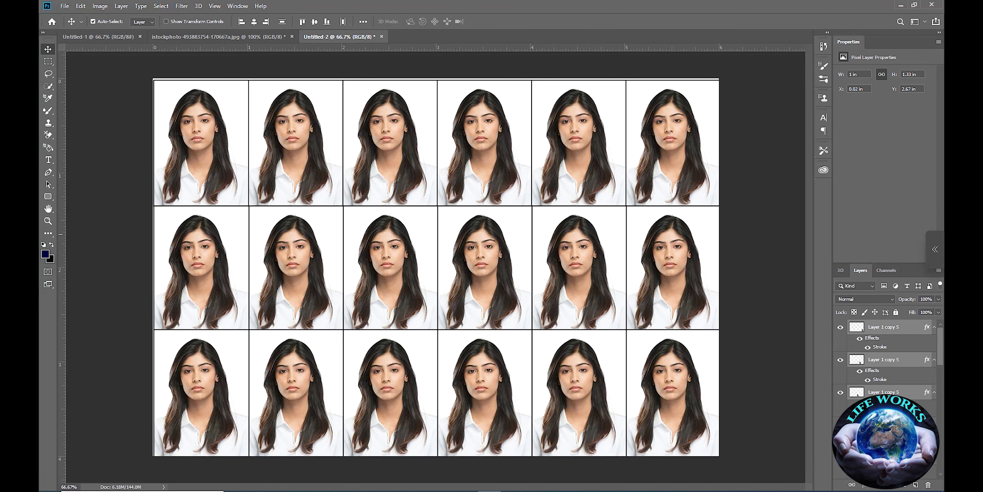